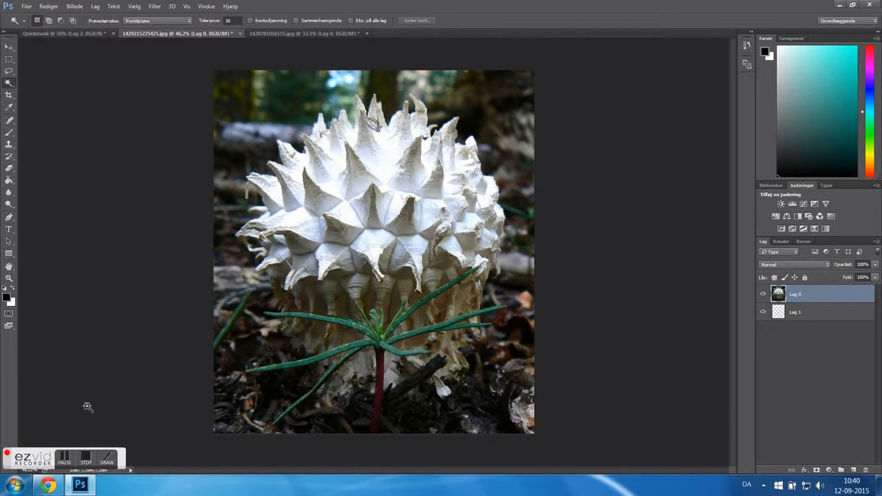
left_click(71, 34)
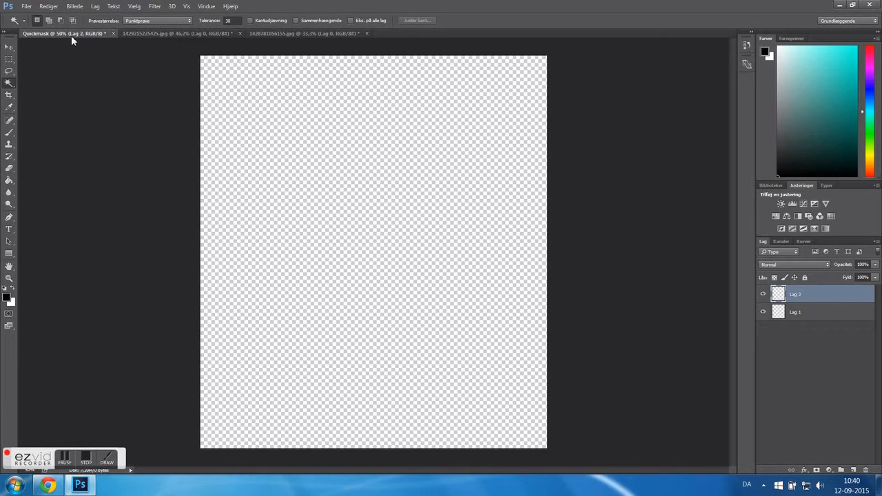
left_click(158, 34)
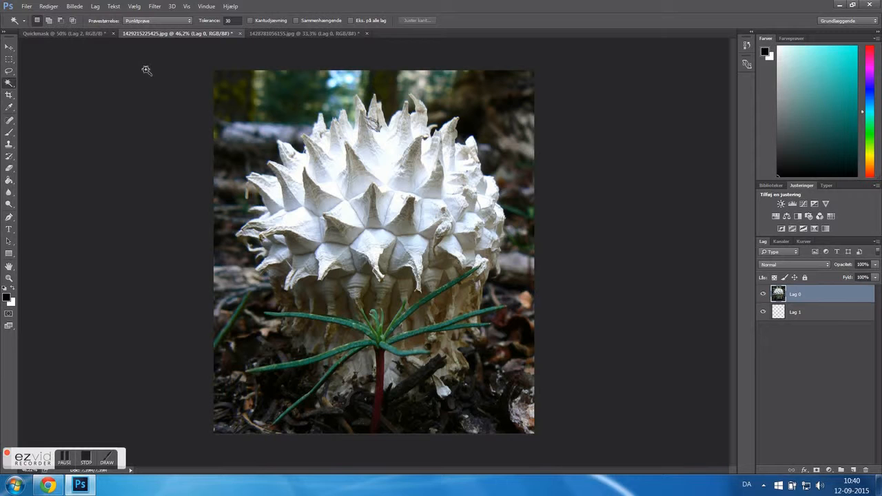
left_click(267, 36)
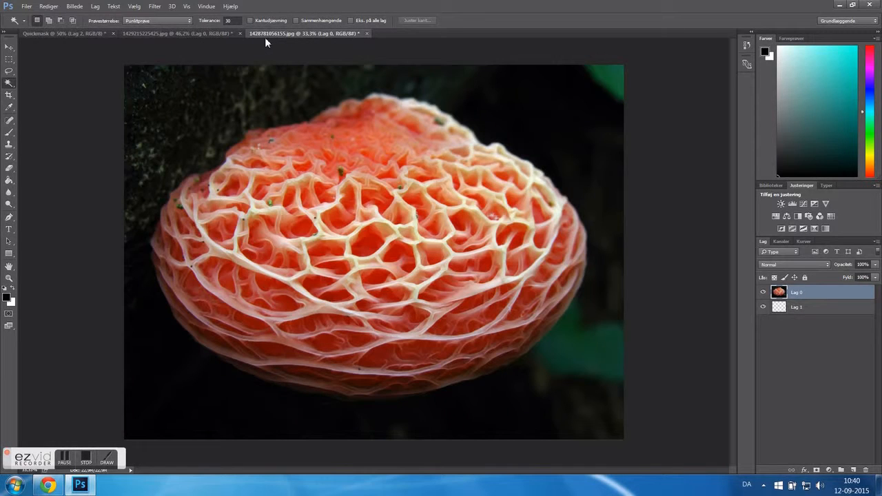
left_click(210, 36)
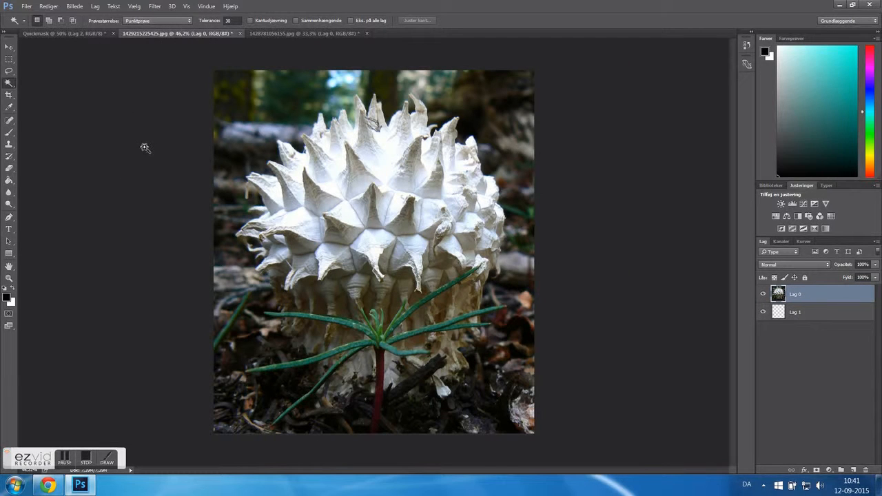
right_click(9, 86)
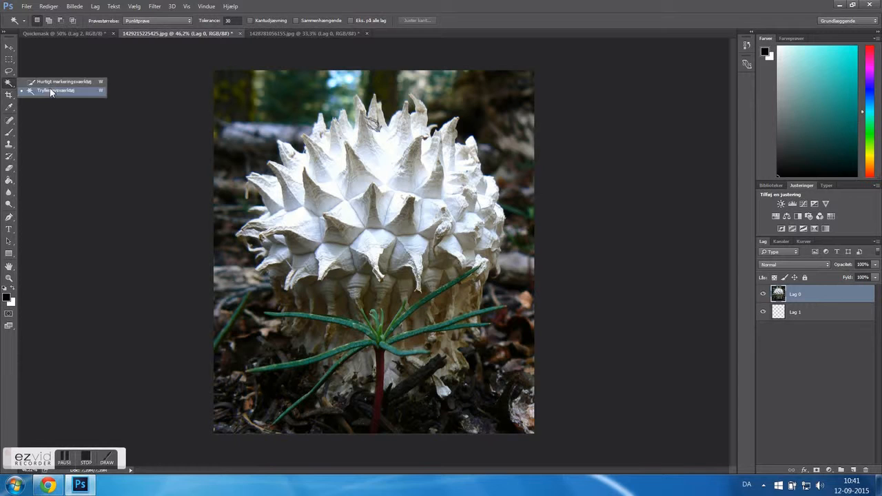
left_click(27, 90)
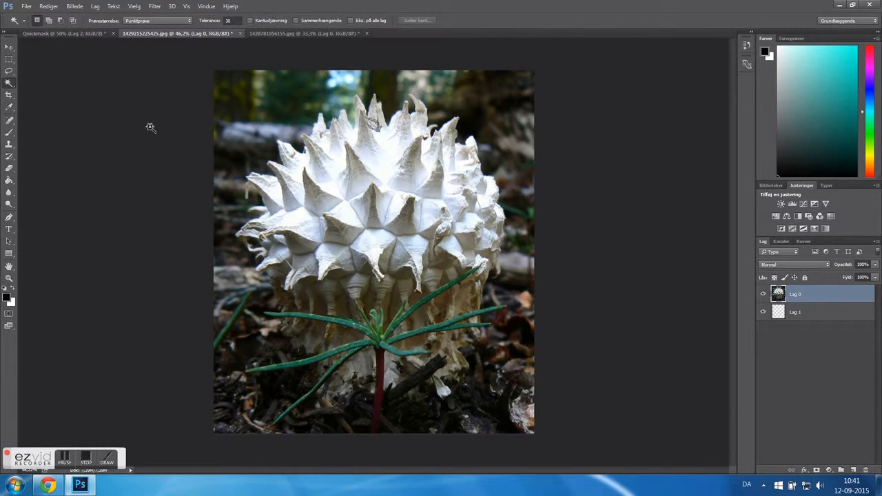
Step: Copy the entire white spiky mushroom photo and paste it into the Lag 2 layer of the Quickmask document
key("ctrl+a")
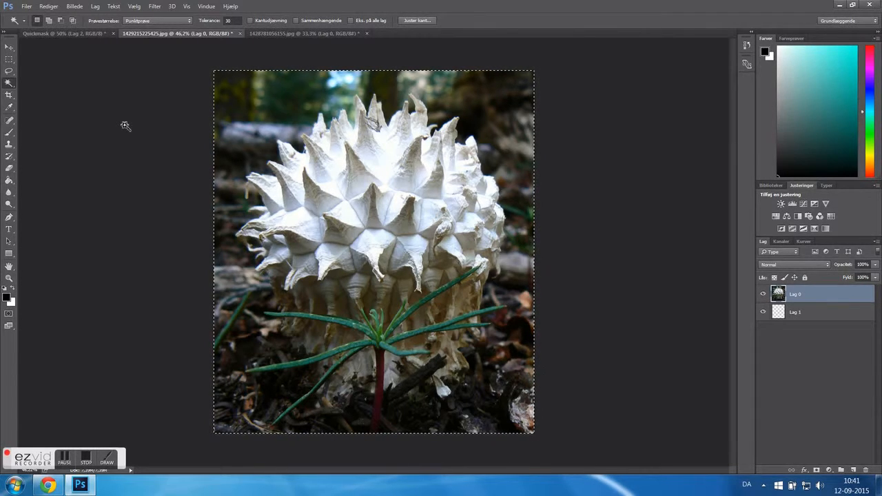
left_click(84, 36)
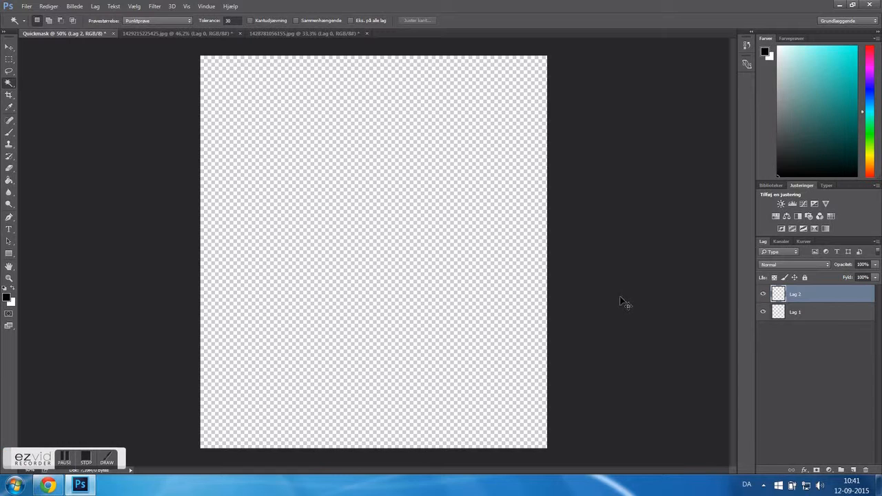
key("ctrl+v")
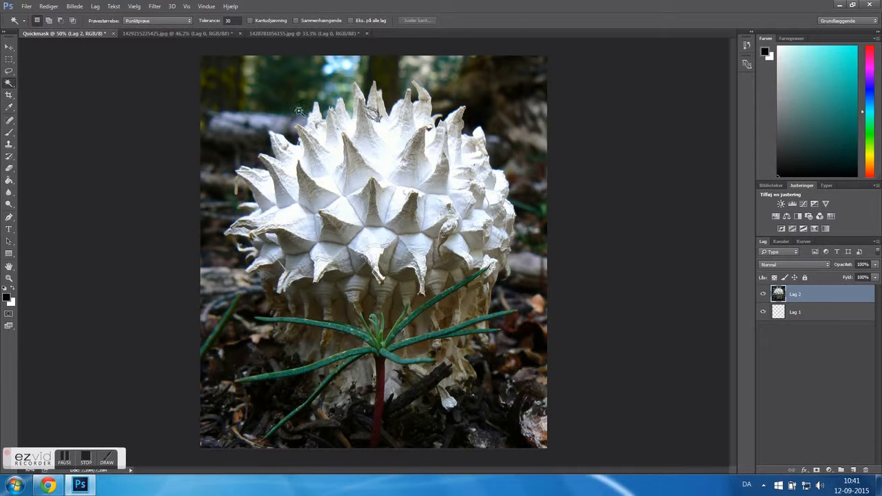
Step: Copy the whole orange mushroom photo and paste it onto a new layer in the Quickmask document
left_click(281, 34)
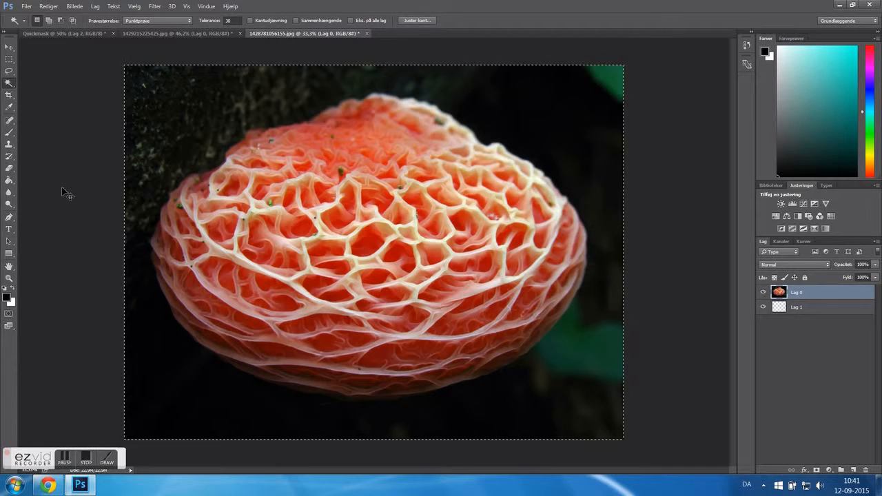
left_click(66, 33)
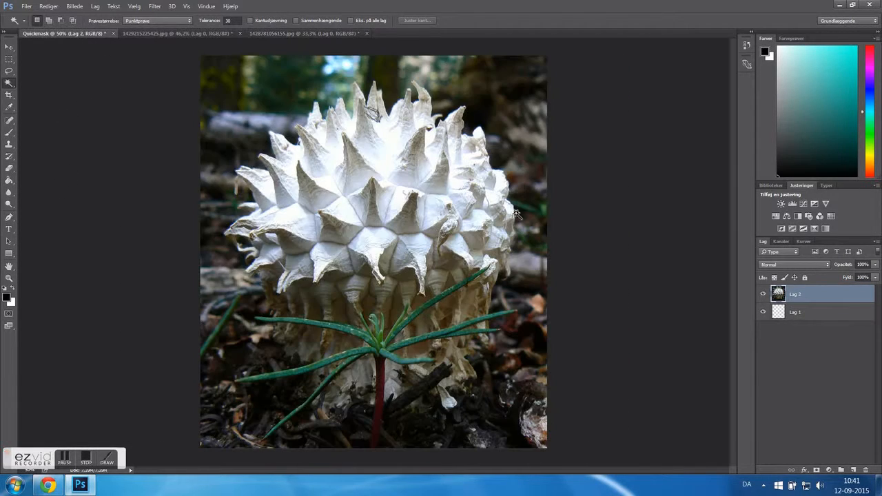
left_click(853, 470)
key("ctrl+v")
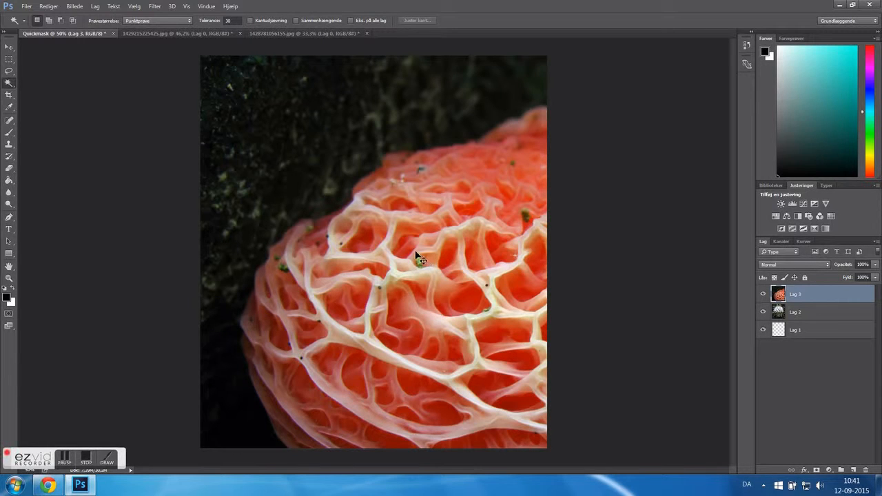
Step: Scale the orange mushroom layer proportionally to about 50% with Free Transform and place it over the white mushroom
key("ctrl+t")
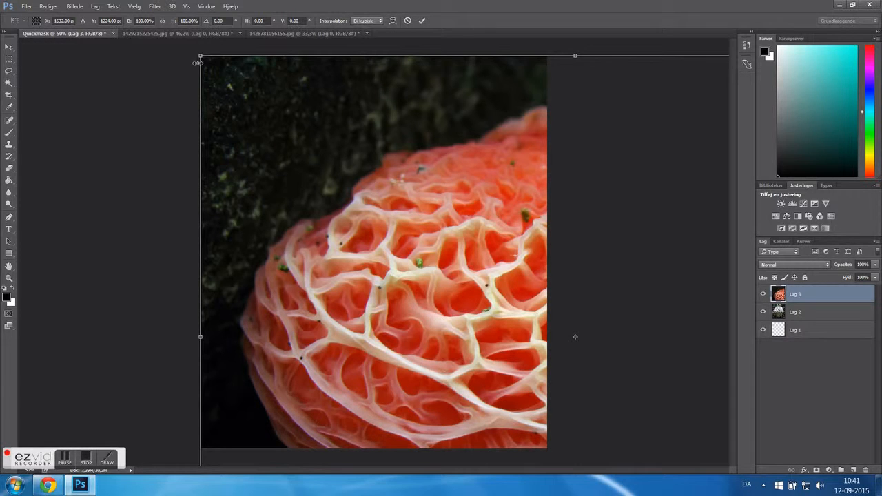
left_click_drag(201, 56, 298, 189)
left_click_drag(425, 302, 307, 188)
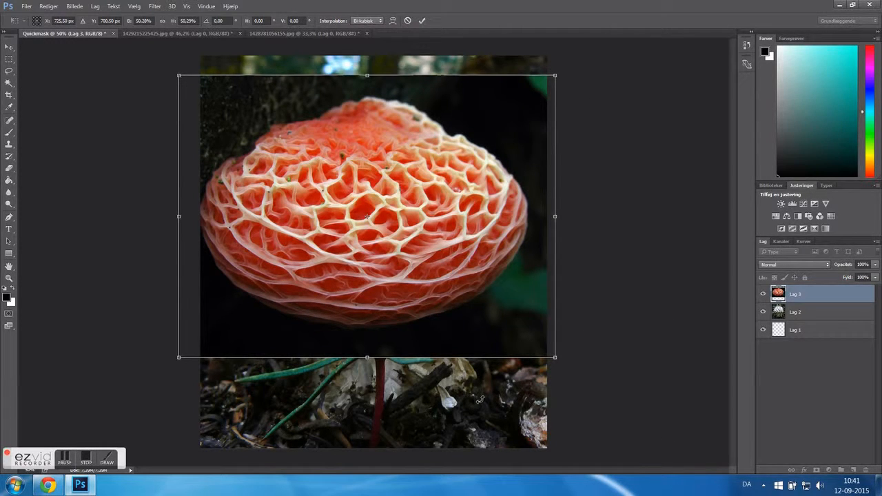
left_click_drag(479, 400, 223, 29)
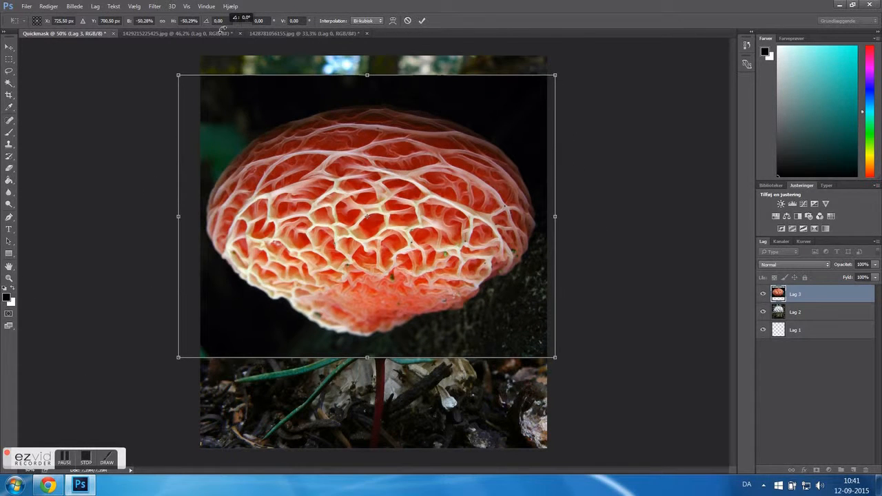
left_click_drag(223, 29, 223, 32)
Step: Flip the orange mushroom vertically, shift it slightly down and right, and apply the transformation
right_click(334, 215)
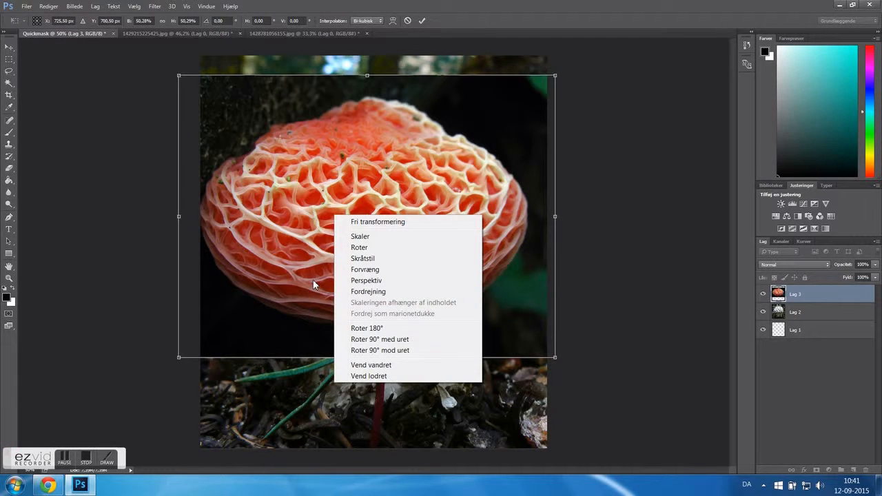
left_click(391, 376)
left_click_drag(401, 278, 408, 294)
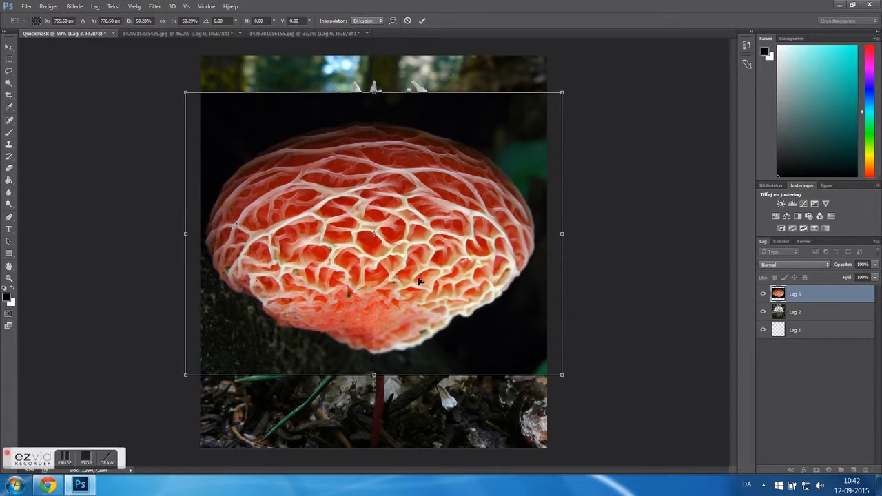
key("Return")
key("w")
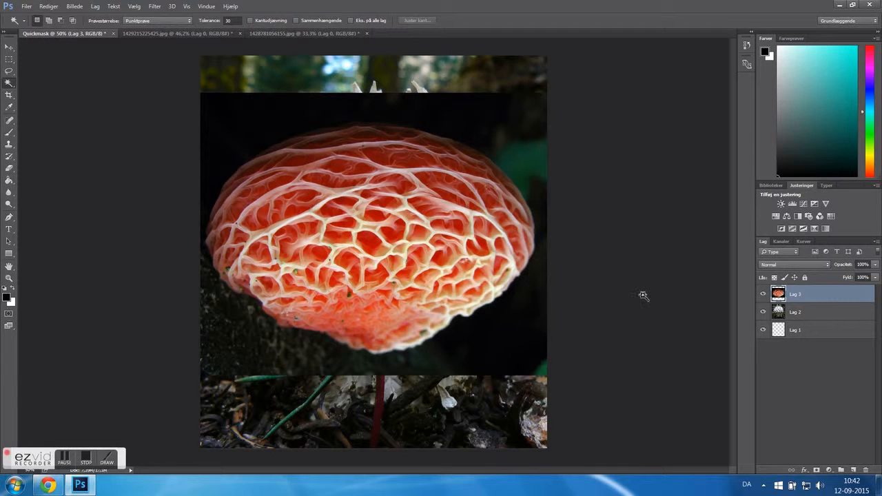
Step: Hide the orange mushroom layer Lag 3 and make the white mushroom layer Lag 2 active
left_click(763, 295)
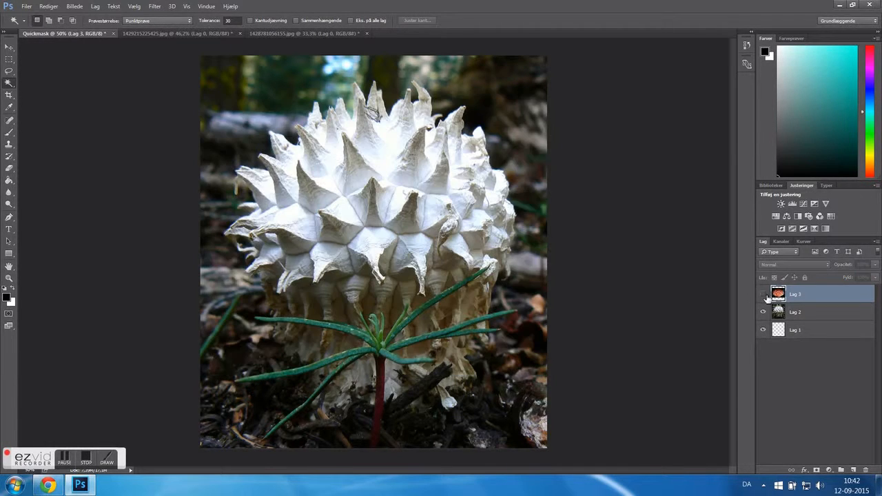
left_click(806, 313)
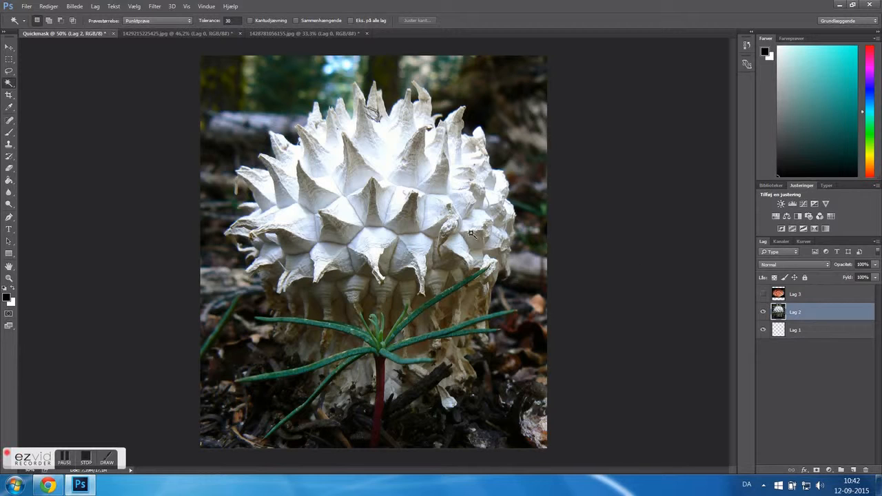
scroll(350, 207, "up", 4)
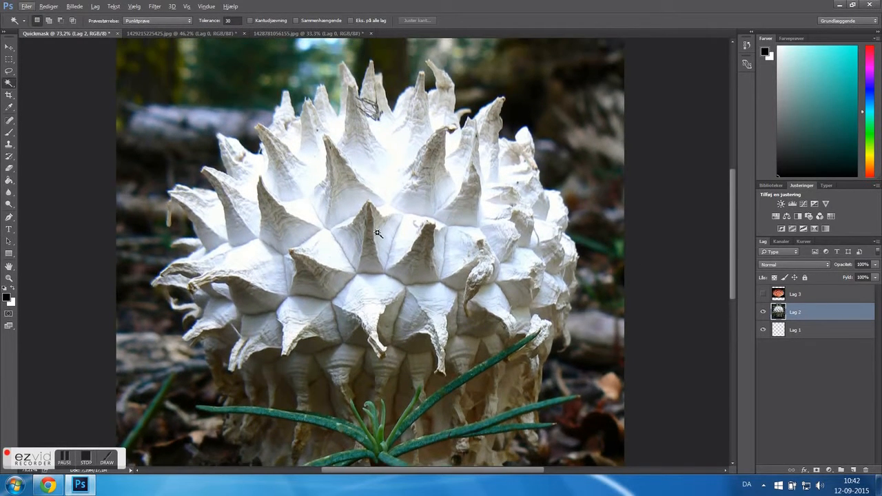
scroll(357, 234, "up", 2)
scroll(363, 261, "down", 1)
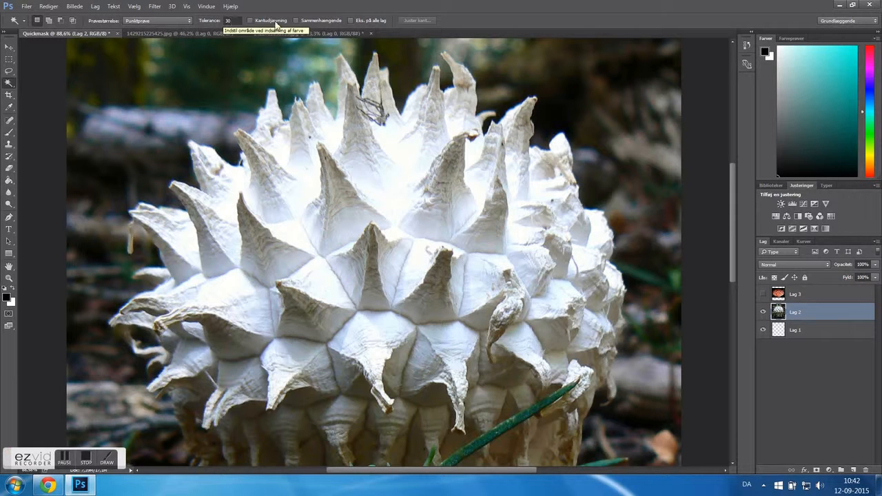
Step: Try selecting the shaded sides of several central spikes with the Magic Wand limited to contiguous pixels, and clear the selection
left_click(310, 21)
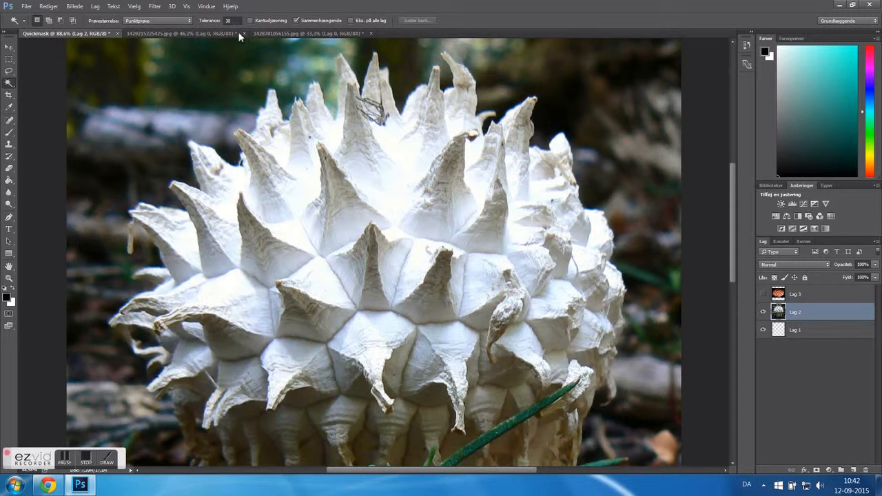
left_click(341, 204)
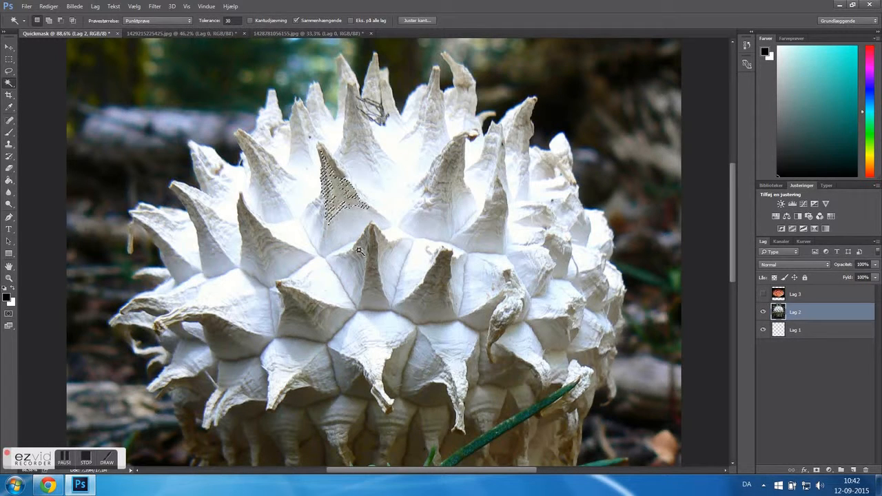
left_click(380, 284, "shift")
left_click(434, 303, "shift")
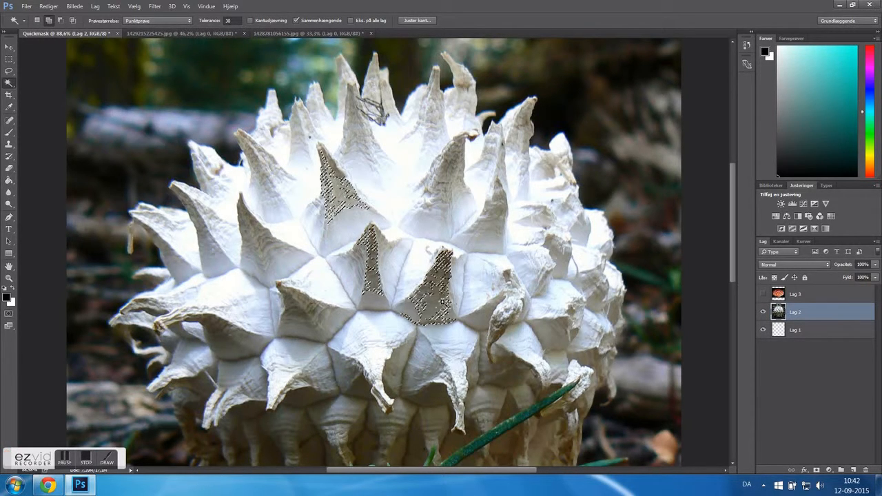
left_click(455, 208, "shift")
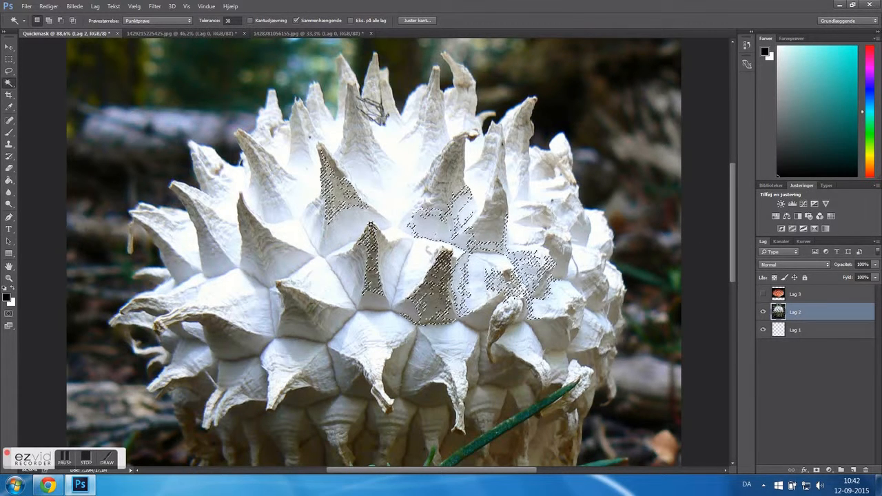
left_click(262, 254, "shift")
left_click(310, 319, "shift")
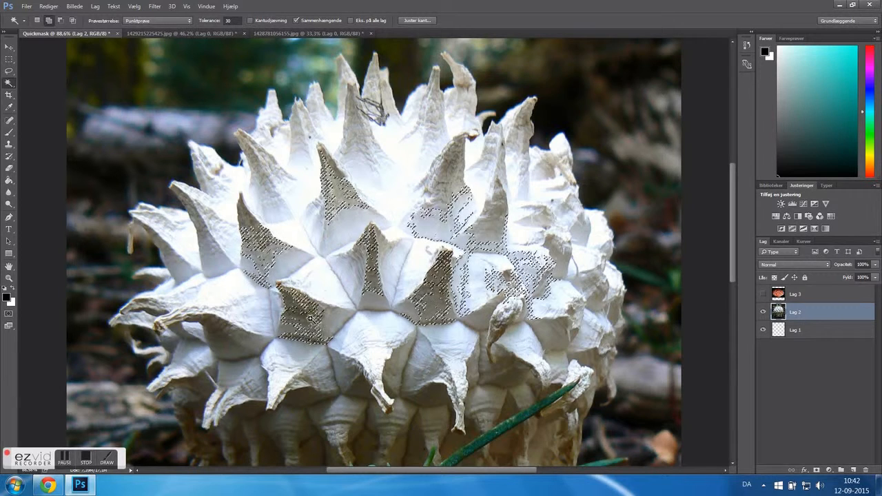
left_click(715, 279)
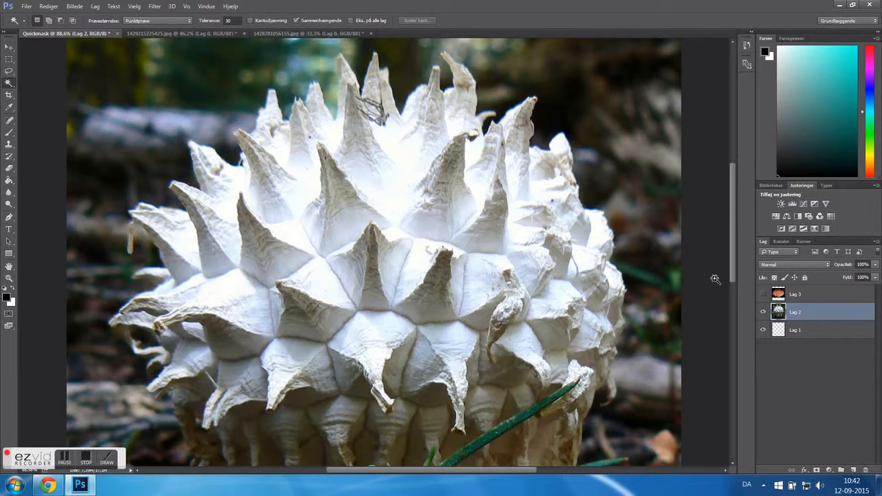
Step: Select the central and left spikes of the white mushroom with the Quick Selection tool
left_click(9, 86)
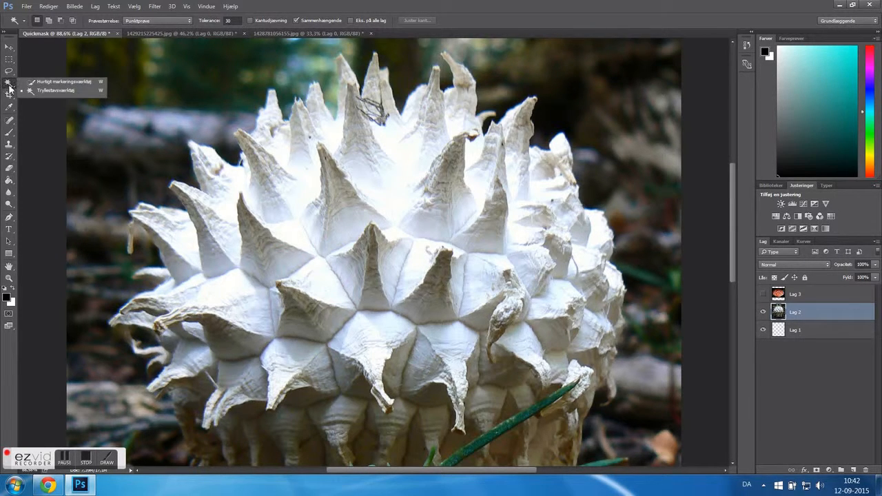
left_click(49, 81)
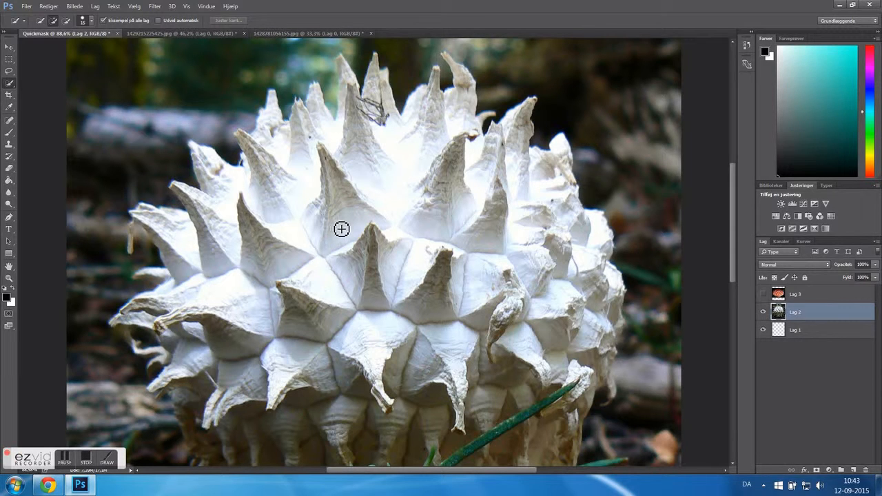
mouse_move(342, 234)
left_mouse_down()
mouse_move(341, 217)
mouse_move(373, 294)
mouse_move(367, 274)
mouse_move(400, 273)
mouse_move(449, 205)
mouse_move(500, 236)
mouse_move(504, 225)
mouse_move(486, 318)
left_mouse_up()
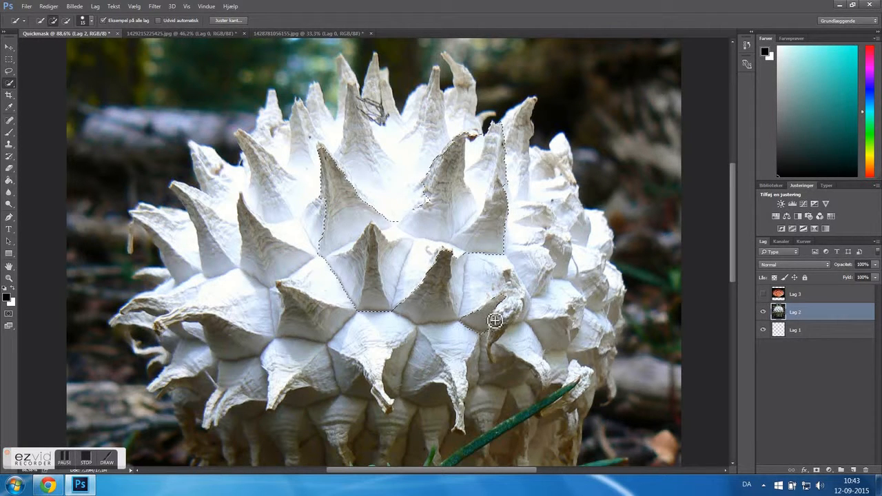
mouse_move(320, 331)
left_mouse_down()
mouse_move(257, 262)
mouse_move(264, 254)
mouse_move(255, 212)
mouse_move(261, 214)
mouse_move(202, 228)
mouse_move(216, 260)
mouse_move(181, 195)
mouse_move(203, 251)
mouse_move(191, 275)
mouse_move(163, 241)
mouse_move(148, 236)
mouse_move(158, 249)
mouse_move(166, 225)
left_mouse_up()
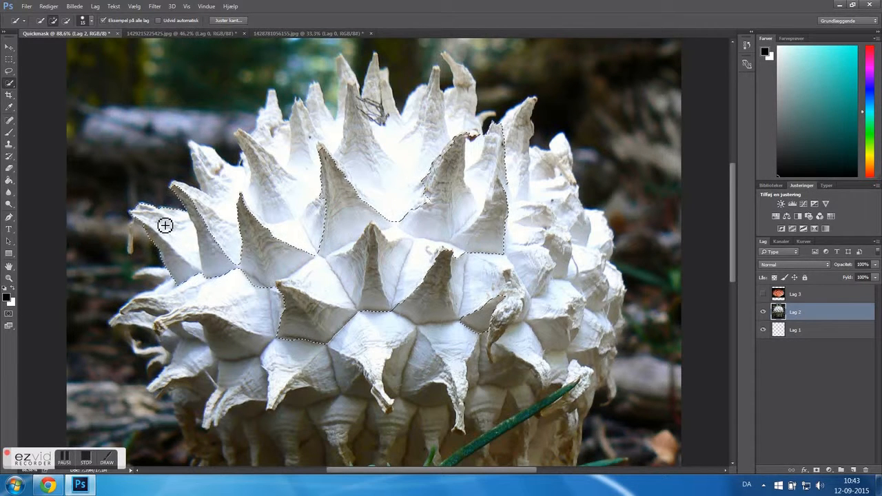
Step: Extend the Quick Selection over the lower rows of spikes, subtracting the bright patches between the central ones
key("super")
left_click(268, 23)
key("alt")
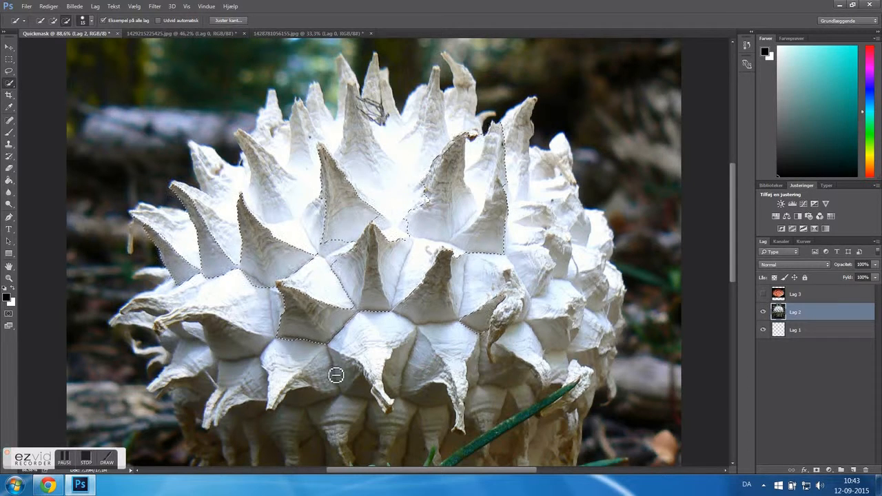
mouse_move(237, 350)
left_mouse_down()
mouse_move(223, 392)
mouse_move(161, 394)
mouse_move(242, 429)
mouse_move(272, 420)
mouse_move(244, 417)
mouse_move(365, 392)
mouse_move(431, 404)
mouse_move(396, 397)
mouse_move(427, 409)
mouse_move(527, 377)
mouse_move(511, 381)
mouse_move(499, 365)
mouse_move(500, 343)
mouse_move(518, 326)
mouse_move(567, 334)
mouse_move(568, 347)
mouse_move(590, 355)
mouse_move(600, 371)
mouse_move(609, 303)
mouse_move(597, 307)
mouse_move(609, 295)
mouse_move(568, 278)
mouse_move(573, 258)
mouse_move(544, 301)
left_mouse_up()
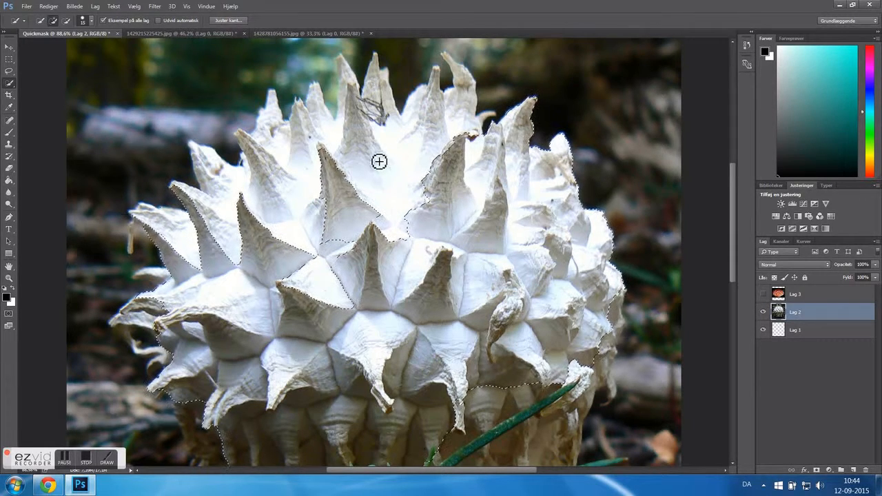
Step: Subtract the bright patches around the right-hand spikes and add the upper-left spikes to the selection
left_click(423, 270, "alt")
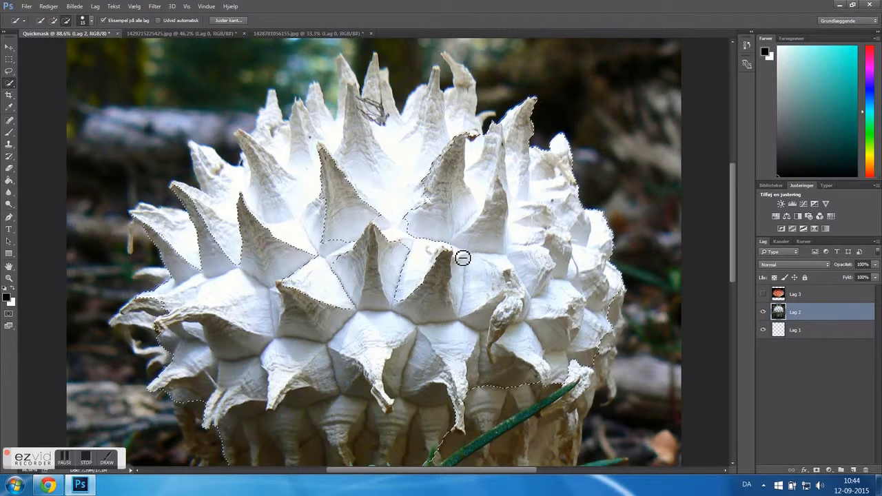
mouse_move(475, 272)
left_mouse_down()
mouse_move(492, 262)
mouse_move(483, 295)
mouse_move(531, 267)
left_mouse_up()
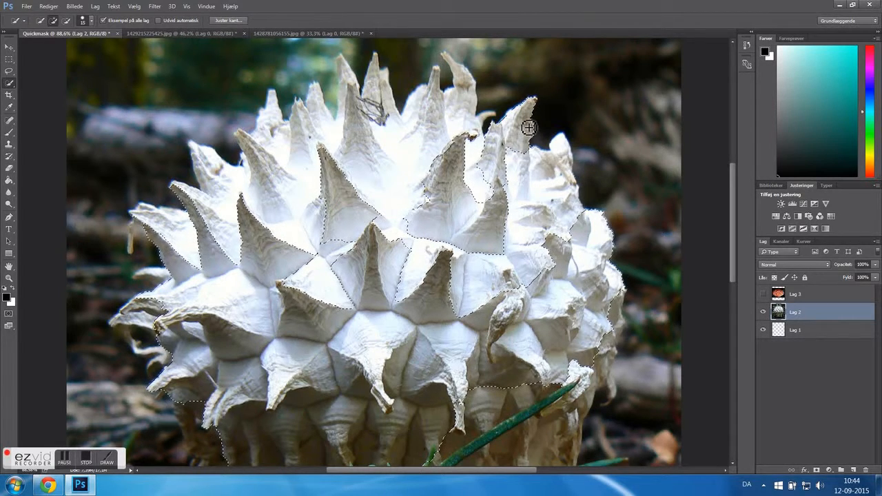
key("alt")
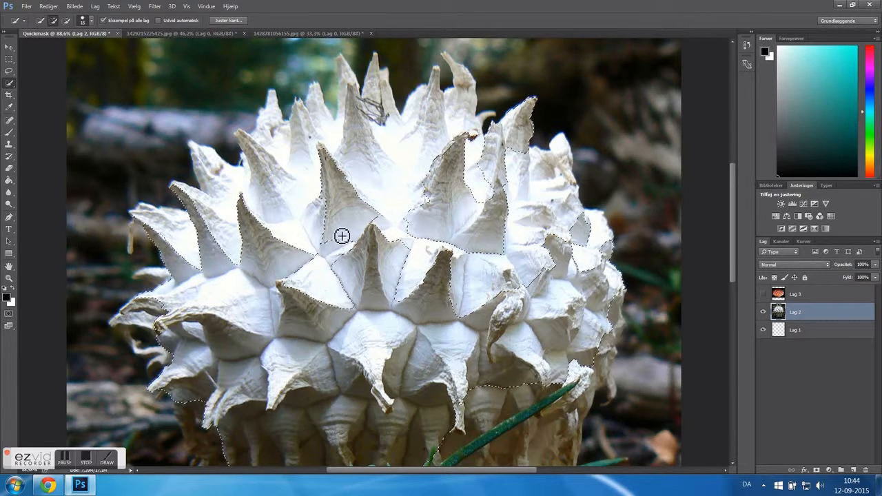
left_click_drag(277, 213, 266, 175)
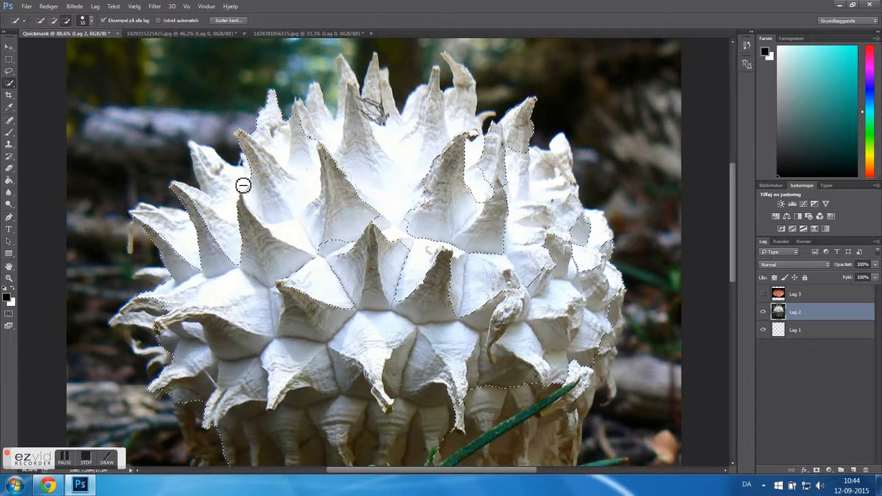
left_click_drag(288, 155, 281, 126)
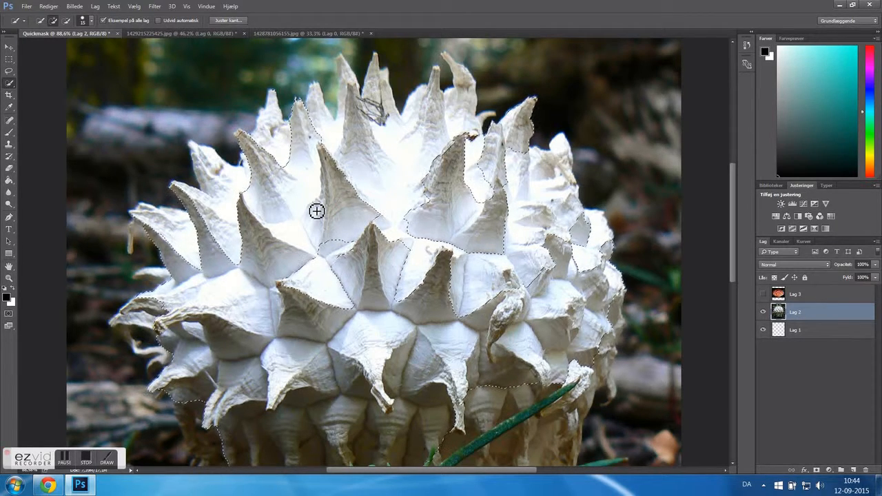
Step: Preview the spike selection as a red quick mask, inspect its edges up close, and return to the normal selection
left_click(12, 320)
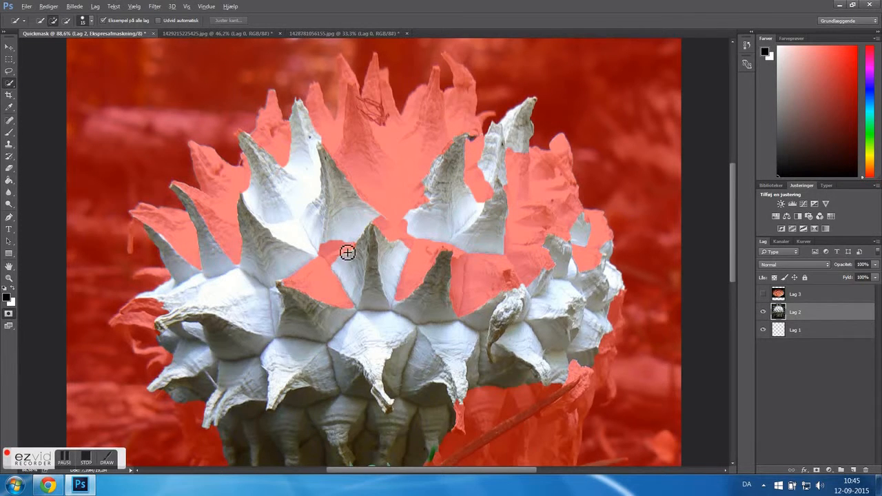
scroll(348, 252, "up", 8)
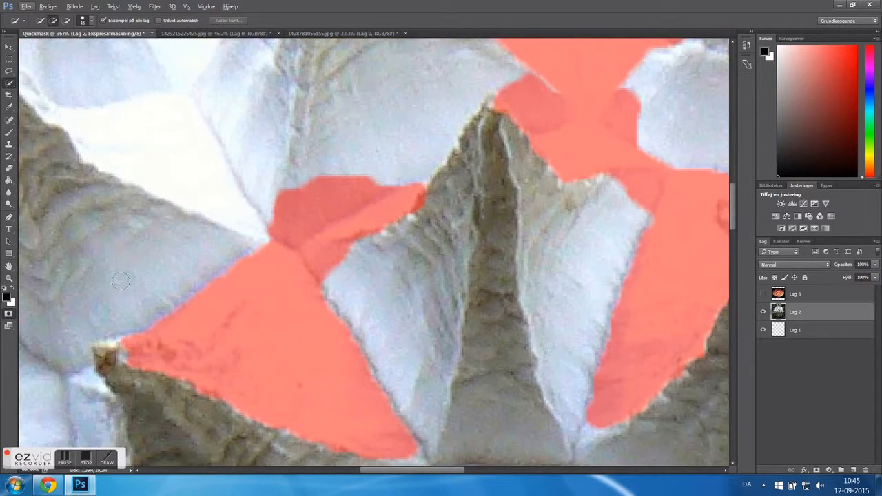
scroll(189, 271, "down", 3)
left_click(11, 315)
scroll(230, 294, "down", 4)
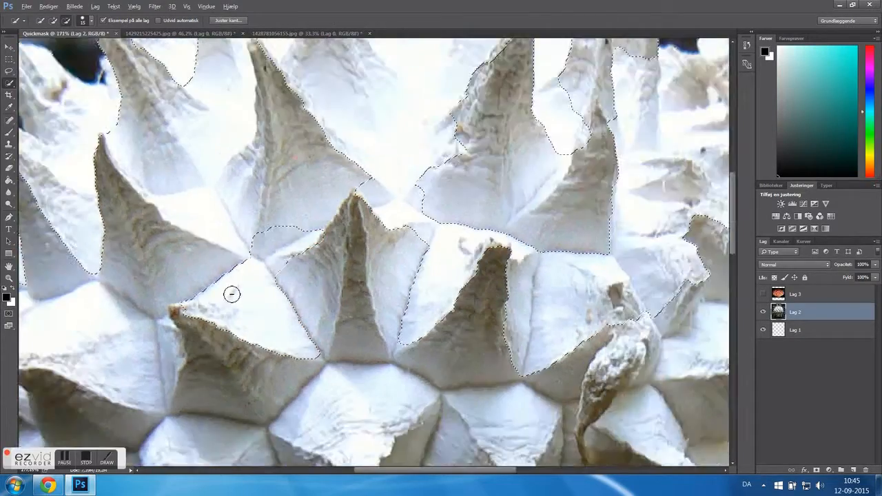
Step: Test the selection by deleting the selected spikes from Lag 2, and undo the deletion
key("Delete")
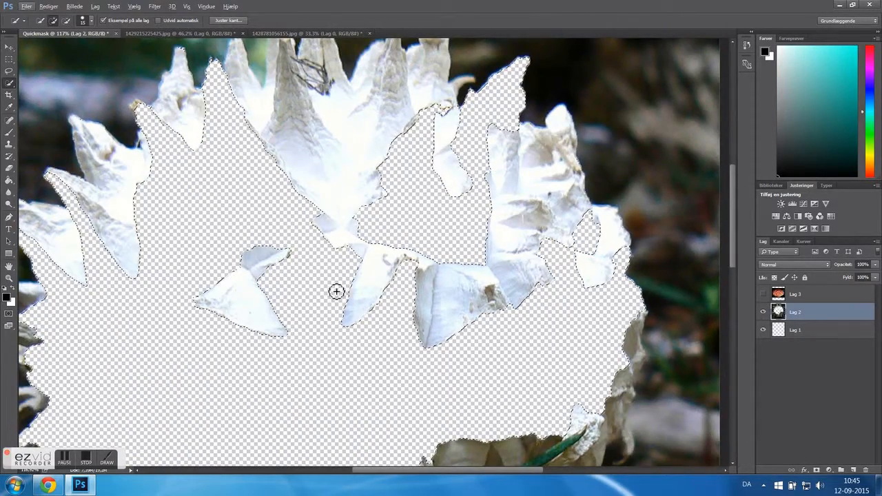
key("ctrl+z")
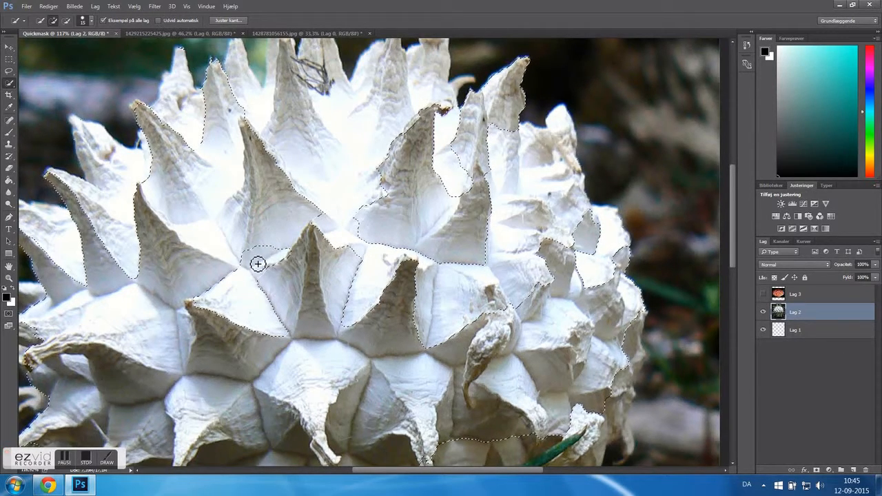
key("Delete")
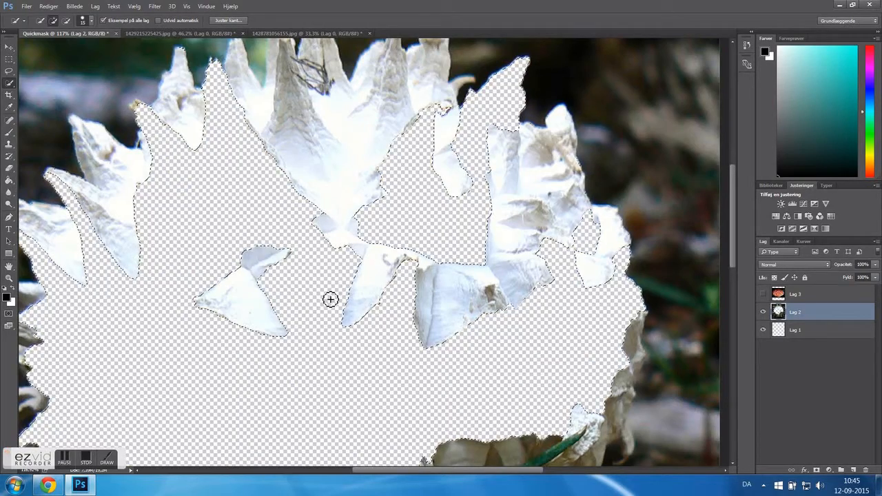
scroll(351, 274, "down", 3)
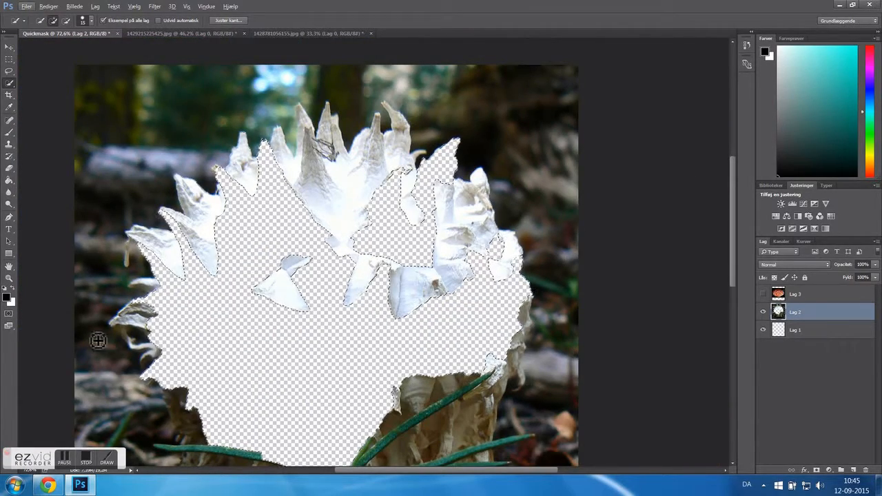
key("ctrl+z")
scroll(333, 273, "up", 3)
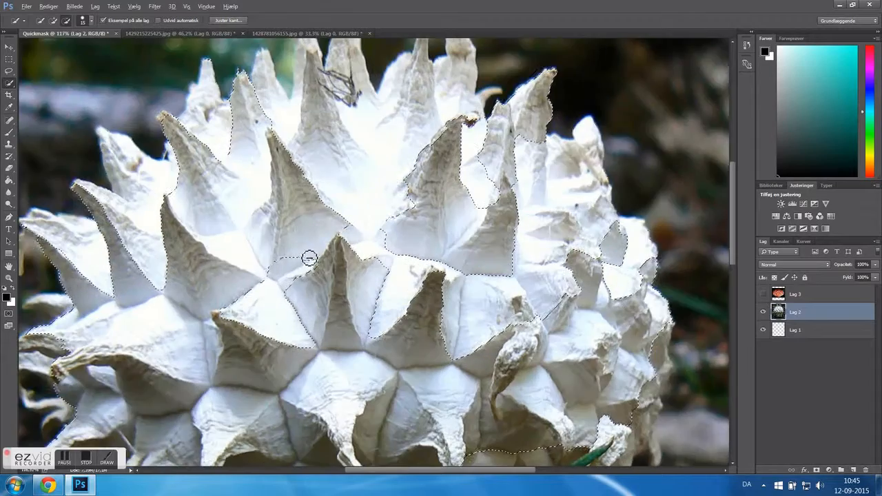
scroll(237, 274, "up", 2)
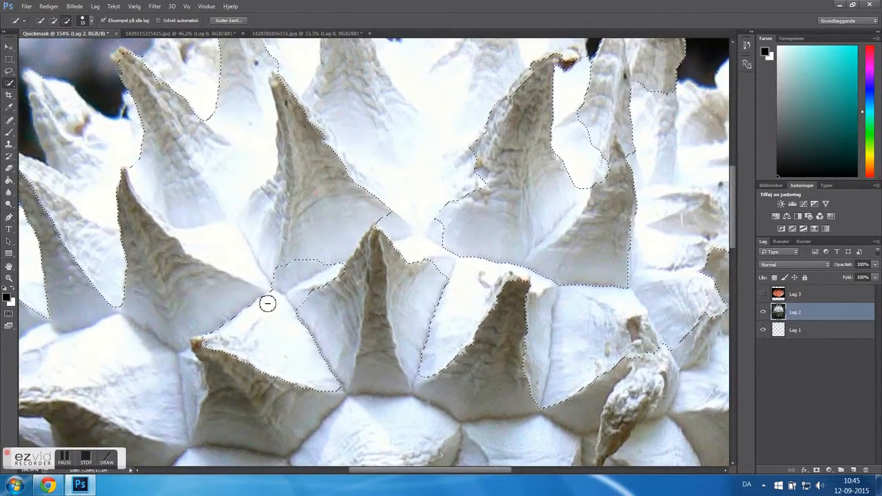
scroll(267, 303, "down", 2)
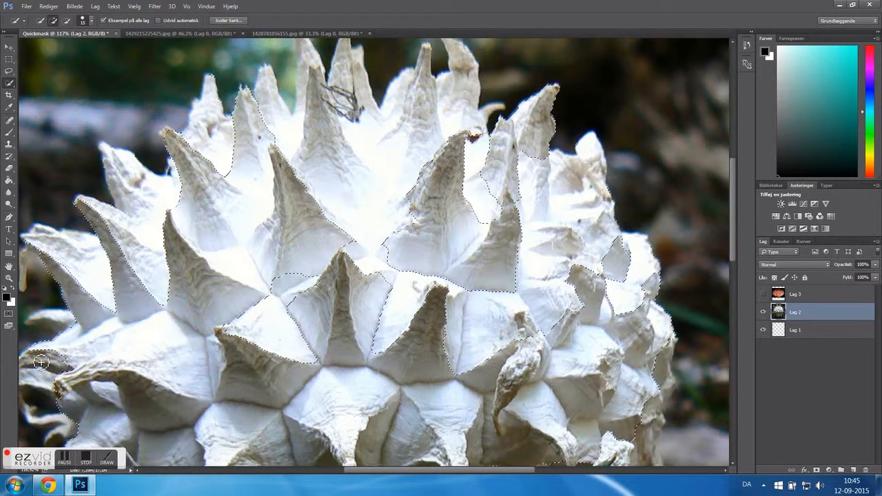
Step: Enter quick mask mode with the red mask covering the spikes, and display the document full screen with the menu bar
left_click(8, 314)
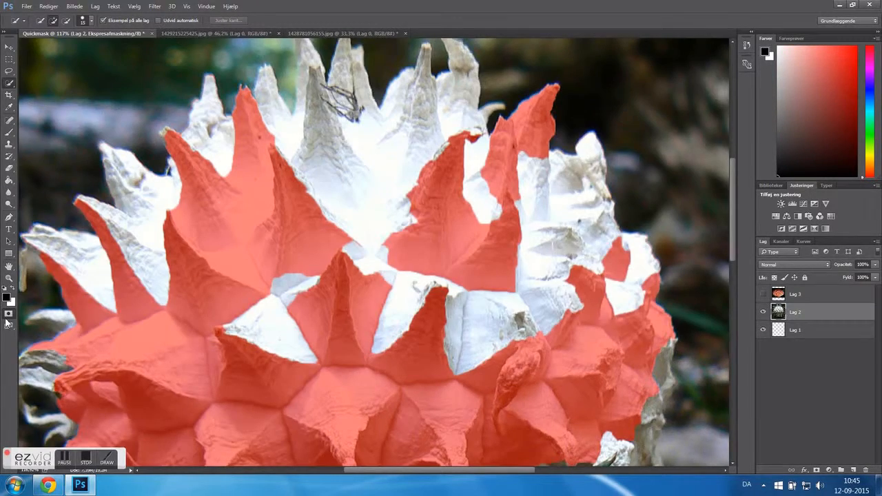
left_click(7, 322)
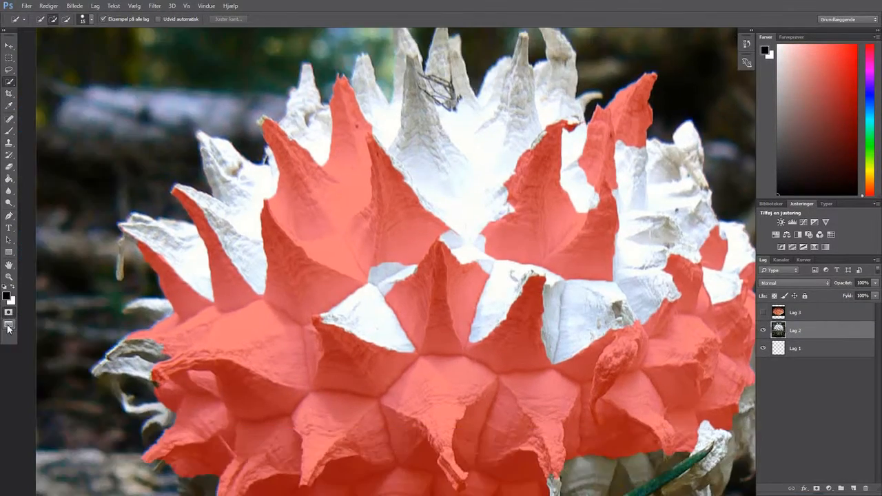
left_click(9, 322)
left_click(475, 202)
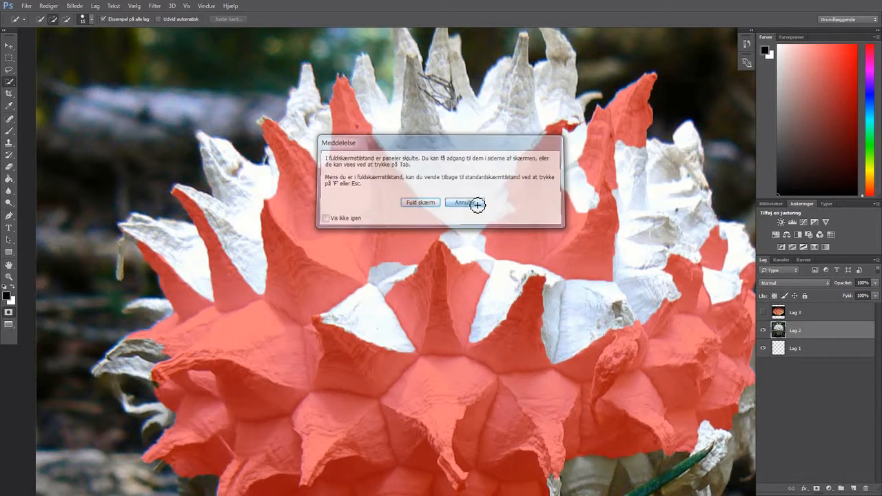
Step: Leave quick mask mode, try deleting everything around the spikes from Lag 2, and undo the deletion
left_click(8, 313)
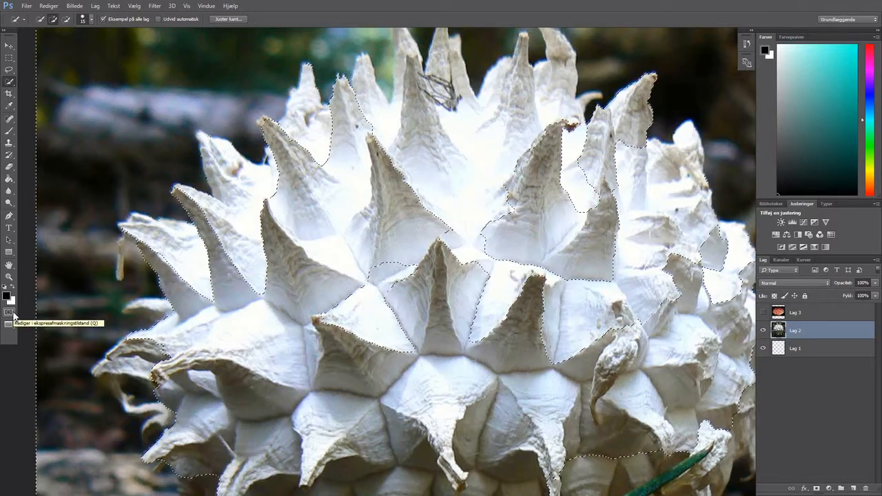
key("Delete")
scroll(144, 325, "down", 5)
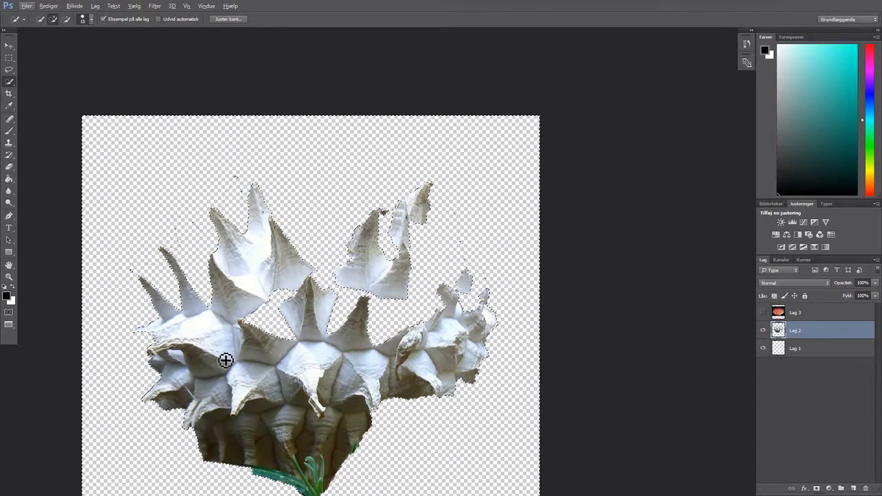
key("ctrl+z")
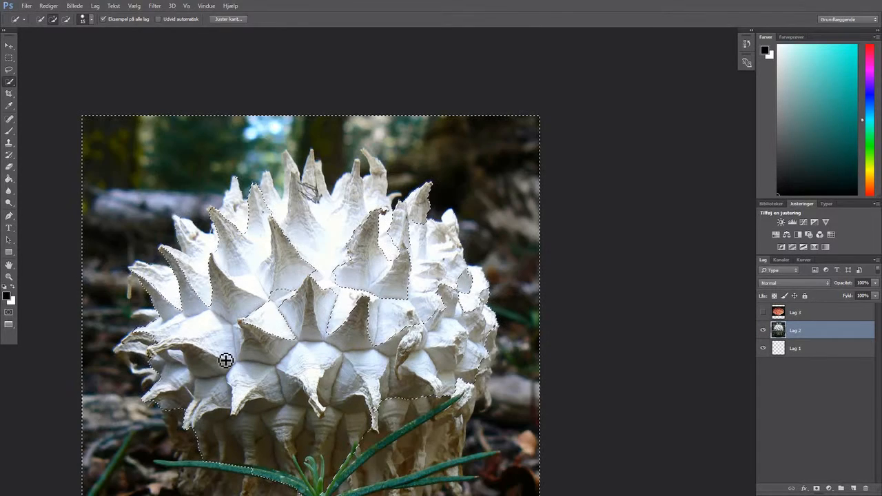
Step: Re-enter quick mask mode and erase the red mask from the bright side of the spike left of centre with an 8 px eraser
left_click(9, 311)
scroll(282, 303, "up", 1)
scroll(252, 303, "up", 3)
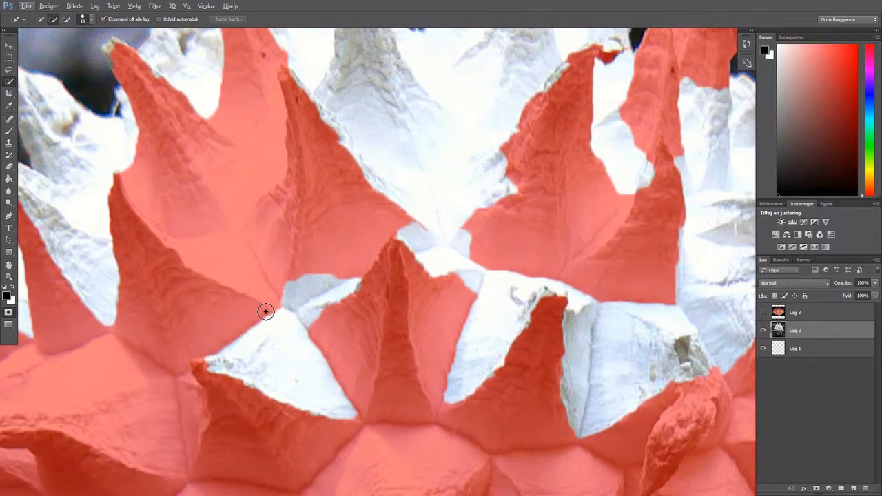
scroll(267, 311, "up", 1)
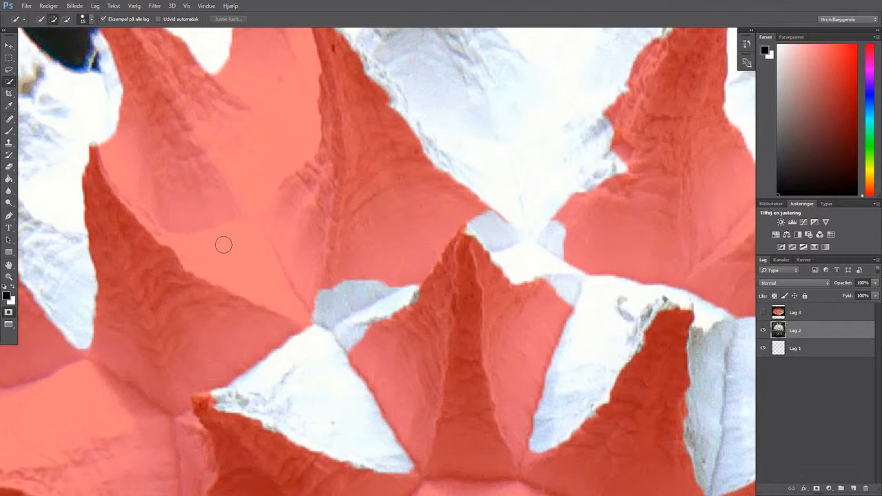
key("e")
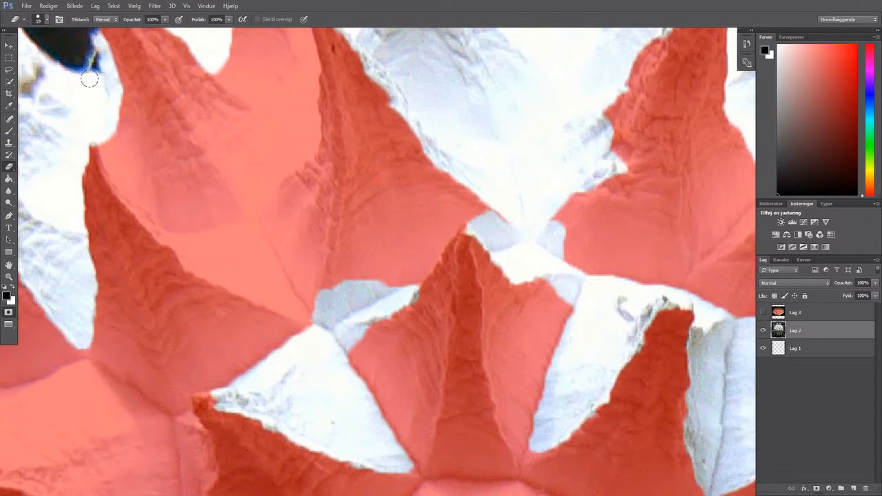
left_click(46, 19)
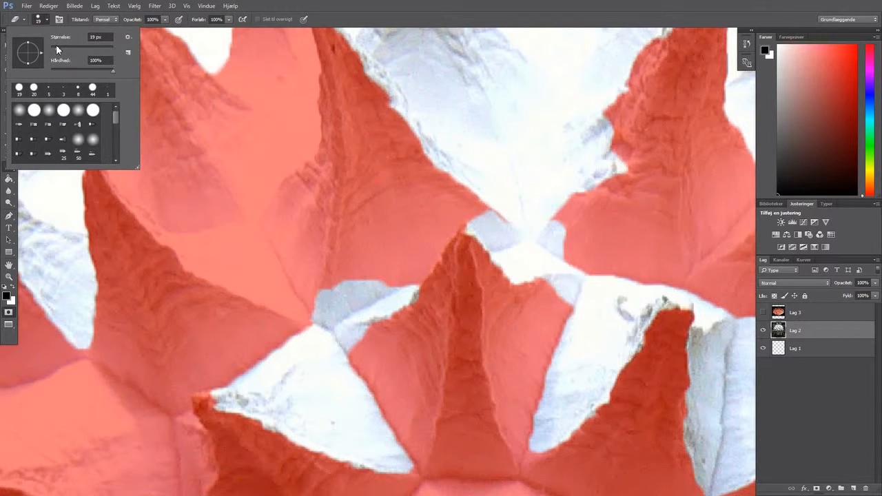
mouse_move(195, 240)
left_mouse_down()
mouse_move(240, 244)
mouse_move(232, 247)
mouse_move(218, 243)
mouse_move(260, 240)
left_mouse_up()
mouse_move(284, 284)
left_mouse_down()
mouse_move(266, 251)
mouse_move(311, 323)
mouse_move(265, 295)
mouse_move(273, 306)
mouse_move(191, 273)
mouse_move(137, 211)
left_mouse_up()
mouse_move(111, 183)
left_mouse_down()
mouse_move(210, 247)
mouse_move(168, 238)
mouse_move(228, 251)
mouse_move(180, 240)
mouse_move(229, 244)
mouse_move(199, 254)
mouse_move(220, 277)
mouse_move(196, 260)
mouse_move(233, 273)
mouse_move(241, 253)
mouse_move(260, 293)
mouse_move(238, 278)
mouse_move(278, 301)
mouse_move(256, 244)
mouse_move(251, 258)
mouse_move(250, 245)
mouse_move(291, 305)
left_mouse_up()
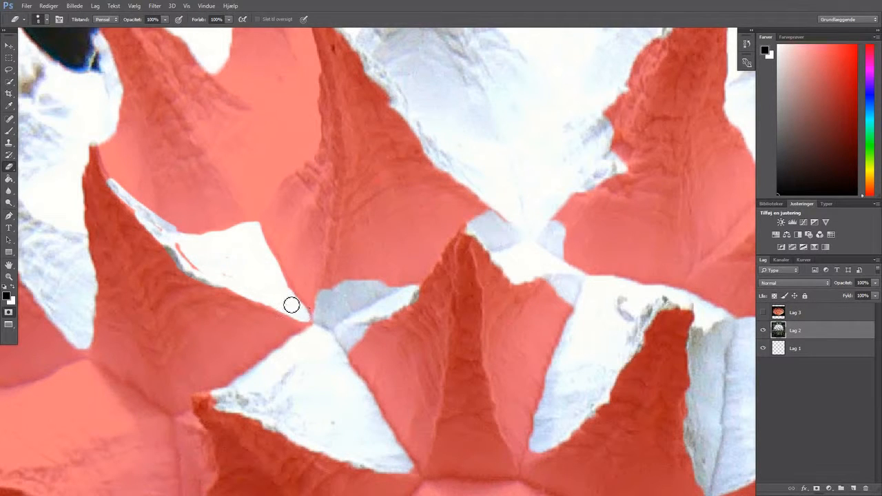
left_click_drag(202, 262, 183, 256)
Step: Paint missing mask onto the bases and edges of the central spikes with an 11 px brush
key("b")
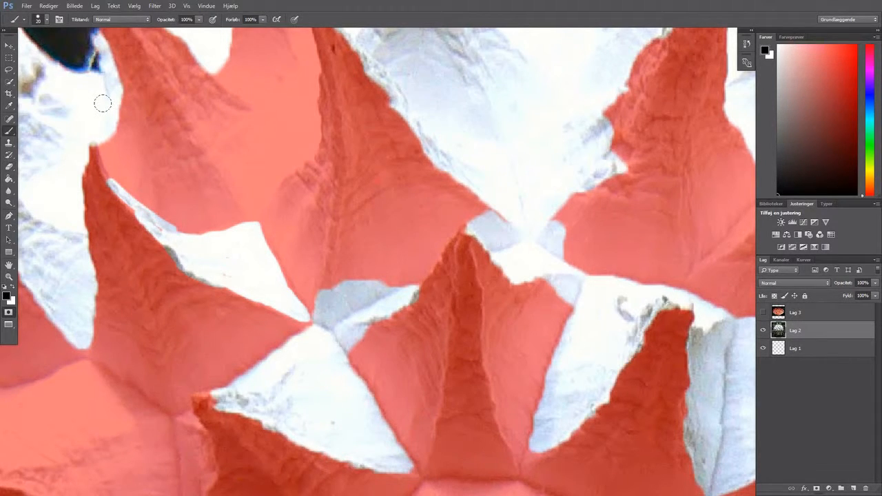
left_click(45, 20)
left_click(53, 45)
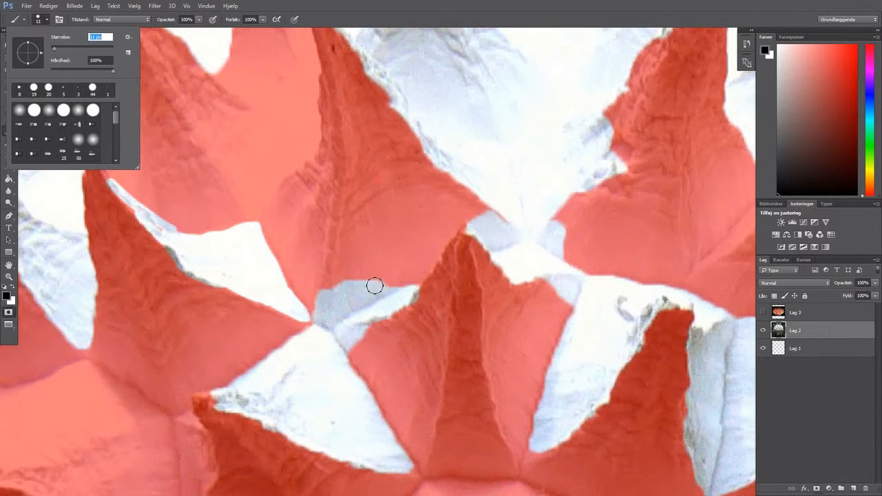
mouse_move(339, 297)
left_mouse_down()
mouse_move(317, 303)
mouse_move(329, 323)
mouse_move(383, 287)
mouse_move(386, 298)
mouse_move(400, 285)
mouse_move(366, 268)
mouse_move(326, 307)
mouse_move(468, 223)
mouse_move(483, 239)
mouse_move(513, 240)
mouse_move(478, 219)
left_mouse_up()
mouse_move(565, 251)
left_mouse_down()
mouse_move(567, 227)
mouse_move(548, 241)
mouse_move(566, 222)
mouse_move(557, 235)
mouse_move(568, 245)
mouse_move(559, 295)
mouse_move(551, 289)
mouse_move(572, 284)
mouse_move(549, 318)
mouse_move(580, 284)
mouse_move(544, 287)
left_mouse_up()
mouse_move(382, 332)
left_mouse_down()
mouse_move(344, 339)
mouse_move(370, 360)
mouse_move(344, 340)
mouse_move(409, 335)
mouse_move(354, 339)
mouse_move(412, 314)
left_mouse_up()
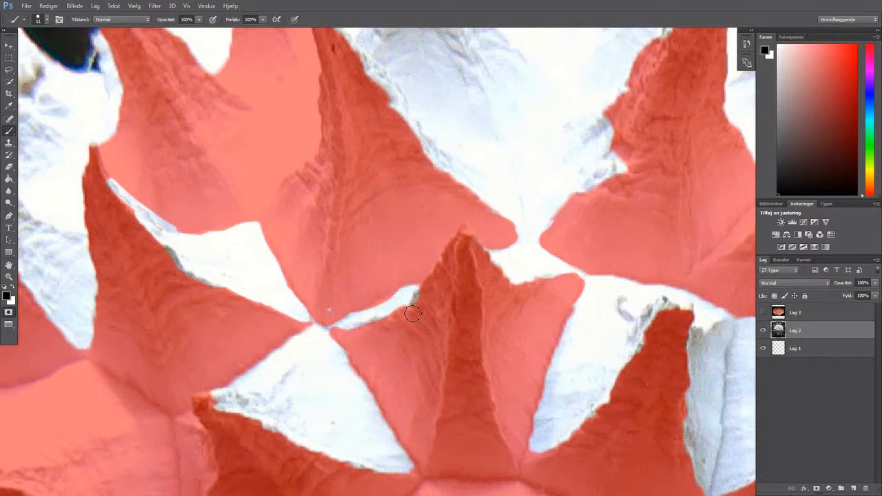
Step: Erase the red mask from the bright upper face of the large lower-left spike
scroll(484, 319, "down", 5)
scroll(185, 371, "up", 3)
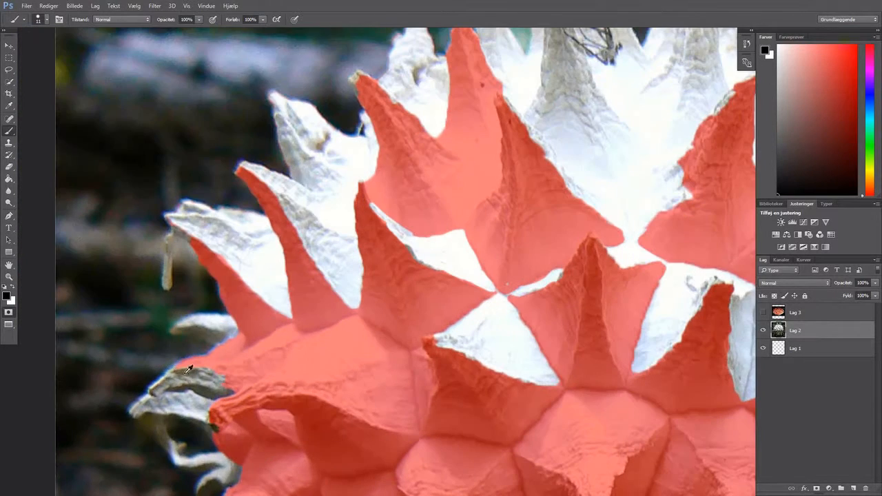
key("e")
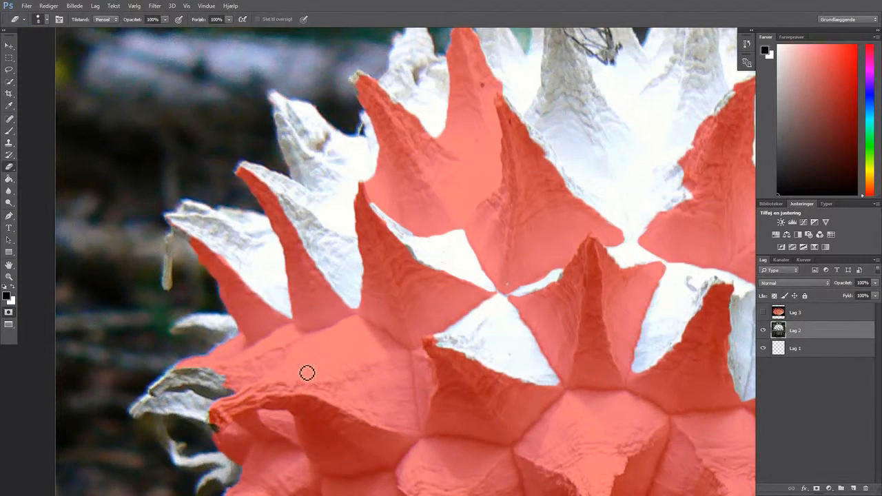
scroll(308, 374, "up", 2)
mouse_move(302, 375)
left_mouse_down()
mouse_move(245, 392)
mouse_move(376, 304)
mouse_move(452, 347)
mouse_move(323, 408)
left_mouse_up()
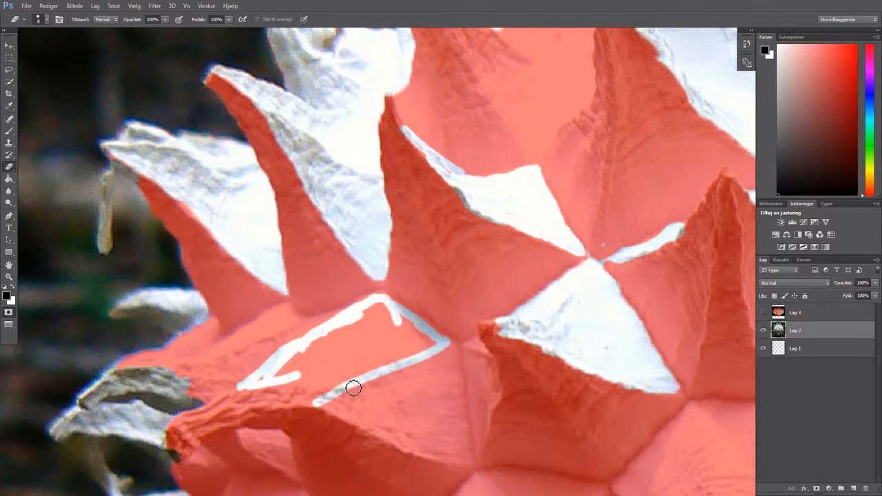
key("ctrl+z")
mouse_move(445, 346)
left_mouse_down()
mouse_move(289, 386)
mouse_move(347, 383)
mouse_move(267, 385)
mouse_move(344, 350)
mouse_move(311, 360)
mouse_move(335, 344)
mouse_move(316, 347)
mouse_move(293, 378)
mouse_move(313, 376)
mouse_move(364, 319)
mouse_move(342, 364)
mouse_move(349, 368)
mouse_move(388, 349)
mouse_move(381, 359)
mouse_move(433, 346)
mouse_move(377, 349)
mouse_move(408, 330)
mouse_move(404, 335)
mouse_move(422, 333)
mouse_move(396, 326)
left_mouse_up()
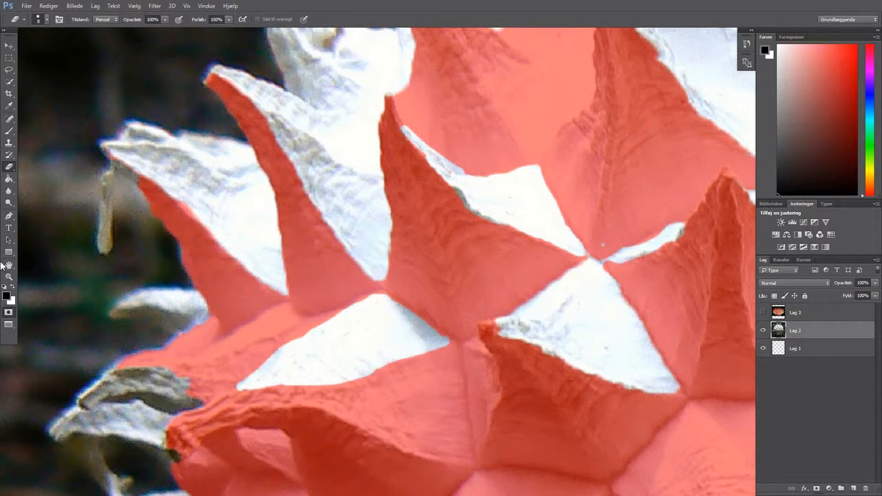
Step: Preview the selection outside quick mask mode, return to the mask, and erase it from the narrow white strips behind the lower-left spikes
left_click(9, 312)
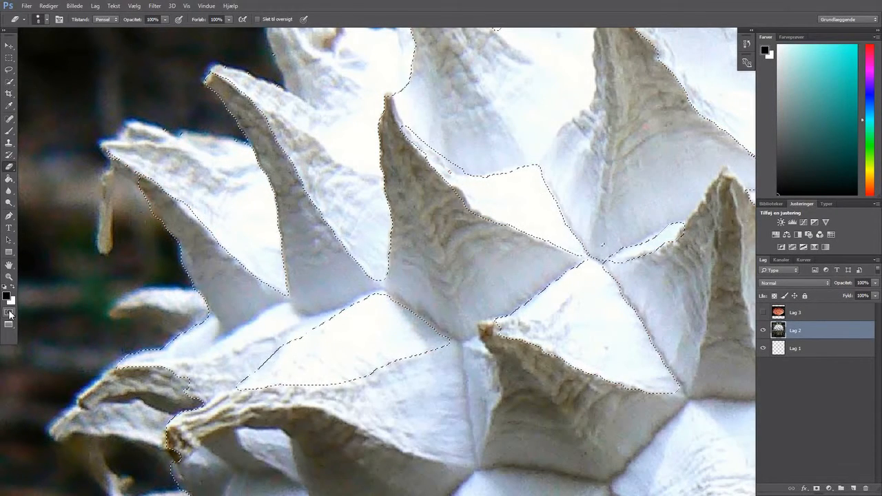
left_click(9, 312)
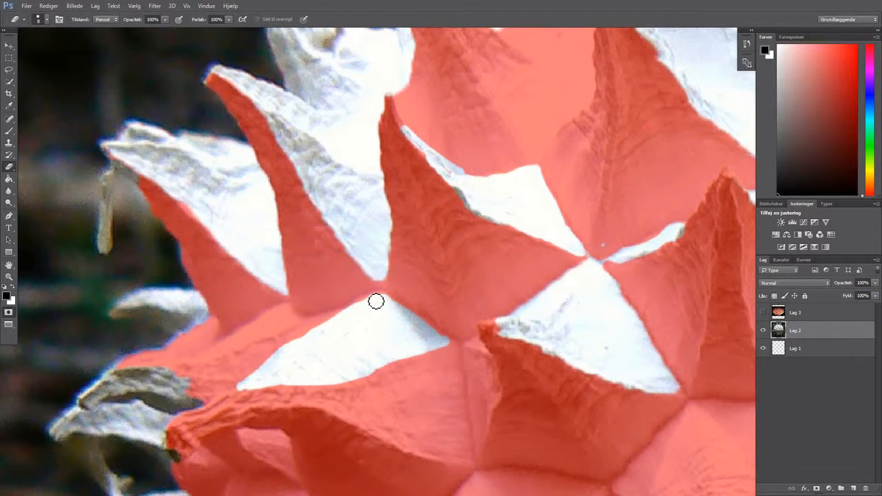
scroll(241, 346, "up", 2)
mouse_move(183, 366)
left_mouse_down()
mouse_move(253, 333)
mouse_move(225, 353)
mouse_move(237, 356)
mouse_move(332, 313)
mouse_move(313, 297)
mouse_move(241, 343)
left_mouse_up()
left_click(86, 371)
mouse_move(126, 370)
left_mouse_down()
mouse_move(159, 367)
mouse_move(90, 374)
mouse_move(166, 353)
left_mouse_up()
left_click_drag(187, 329, 78, 370)
left_click_drag(166, 366, 74, 376)
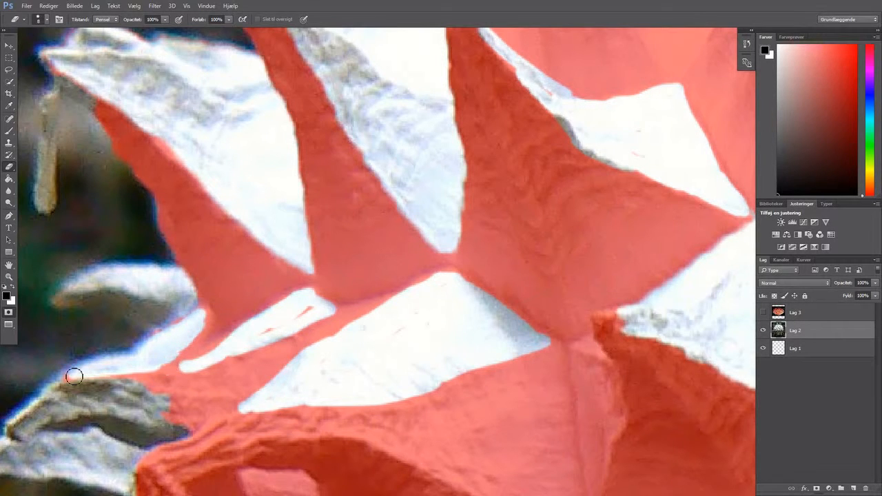
mouse_move(182, 362)
left_mouse_down()
mouse_move(154, 359)
mouse_move(177, 362)
mouse_move(224, 328)
mouse_move(164, 364)
left_mouse_up()
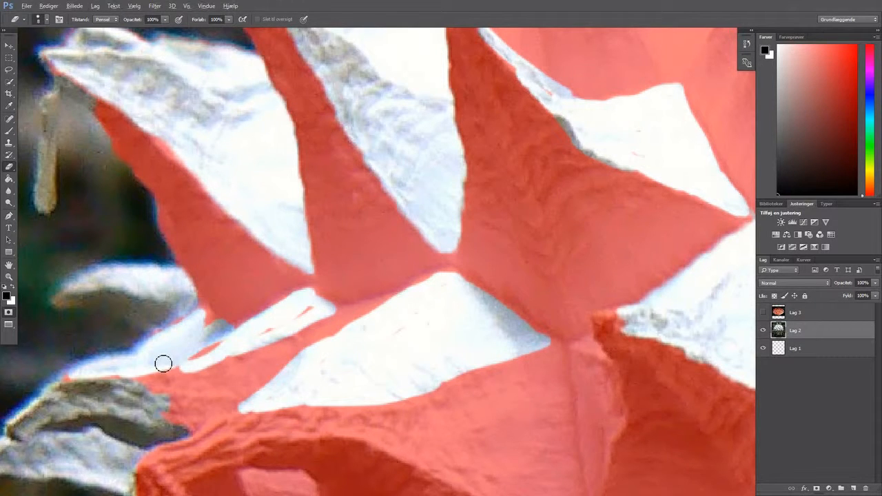
Step: Paint mask onto the small dark-edged spike at the mushroom's far left with an 11 px brush
scroll(158, 364, "down", 5)
scroll(88, 401, "up", 2)
key("b")
mouse_move(138, 394)
left_mouse_down()
mouse_move(118, 387)
mouse_move(139, 380)
left_mouse_up()
mouse_move(53, 404)
left_mouse_down()
mouse_move(140, 376)
mouse_move(89, 384)
mouse_move(84, 396)
mouse_move(95, 395)
mouse_move(82, 404)
mouse_move(147, 400)
mouse_move(174, 410)
mouse_move(149, 397)
mouse_move(151, 383)
mouse_move(149, 391)
mouse_move(125, 385)
mouse_move(174, 383)
mouse_move(143, 379)
left_mouse_up()
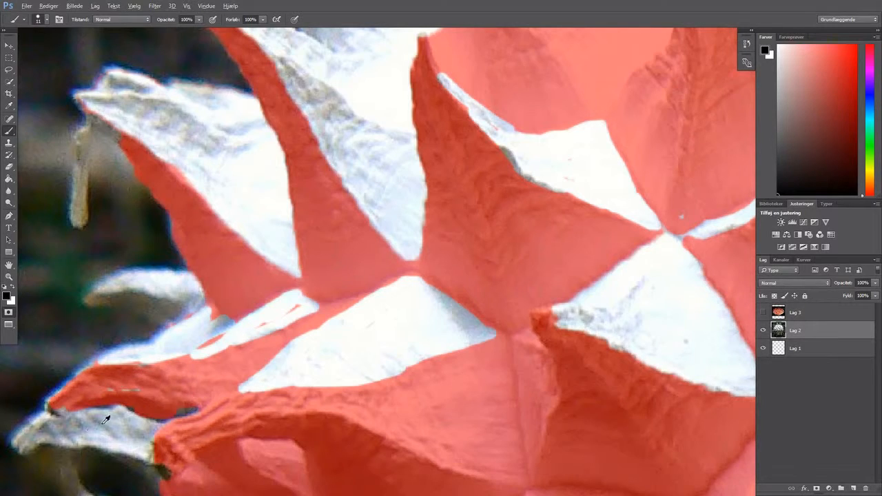
Step: Erase the red mask from the bright upper face of the downward-pointing spike left of centre in the lower row
scroll(103, 423, "down", 1)
scroll(374, 354, "down", 2)
scroll(378, 392, "down", 3)
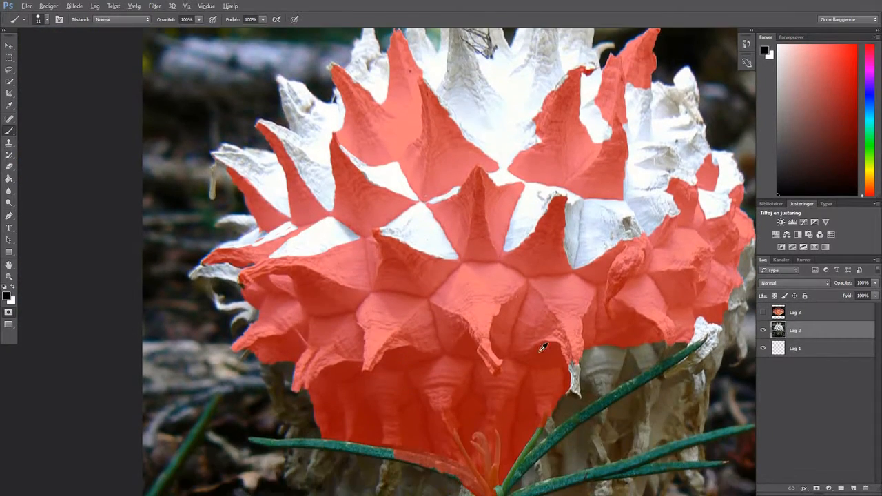
scroll(524, 187, "up", 3)
scroll(539, 254, "down", 2)
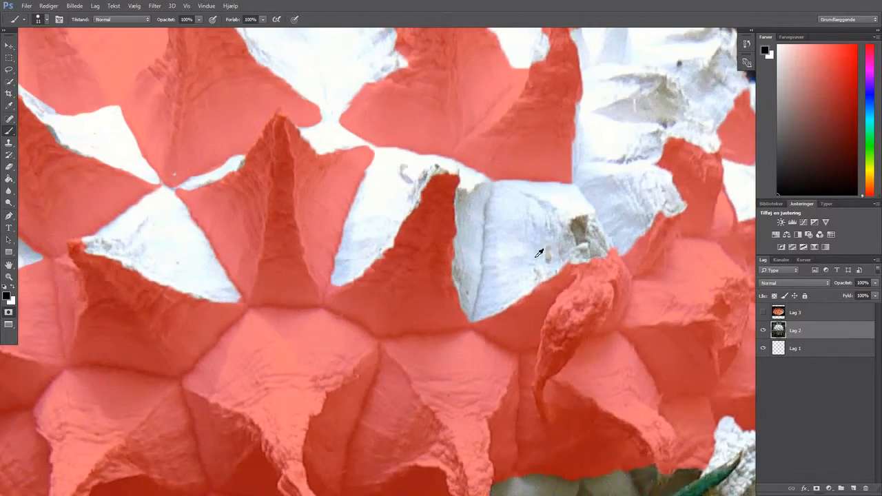
scroll(266, 350, "up", 5)
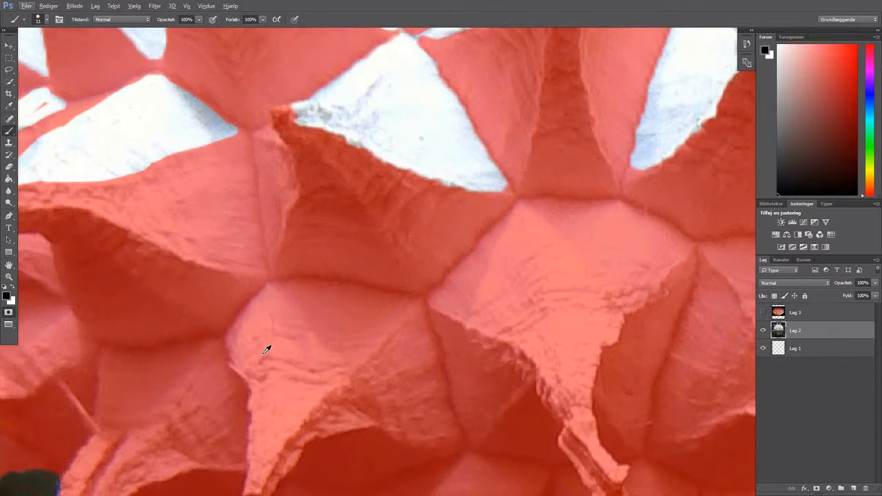
key("e")
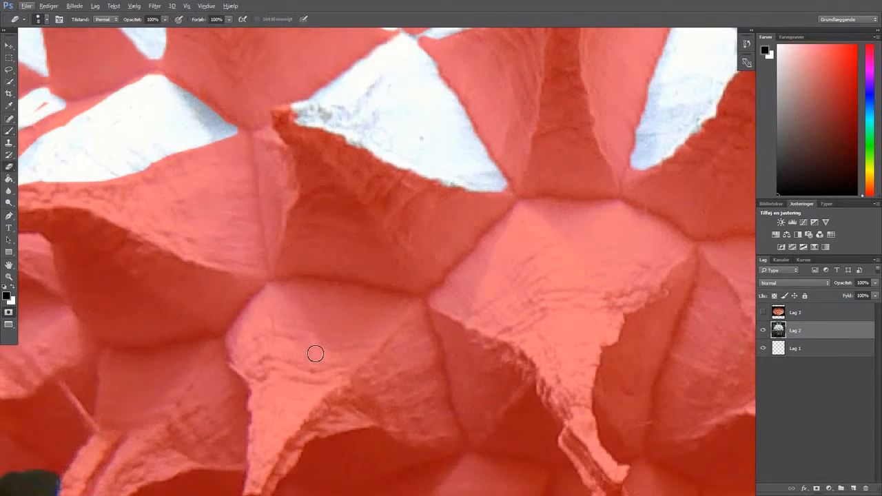
mouse_move(238, 351)
left_mouse_down()
mouse_move(262, 324)
mouse_move(224, 336)
mouse_move(271, 387)
mouse_move(267, 434)
left_mouse_up()
scroll(271, 414, "down", 1)
mouse_move(261, 368)
left_mouse_down()
mouse_move(258, 450)
mouse_move(303, 391)
left_mouse_up()
mouse_move(303, 392)
left_mouse_down()
mouse_move(263, 442)
mouse_move(312, 385)
left_mouse_up()
key("b")
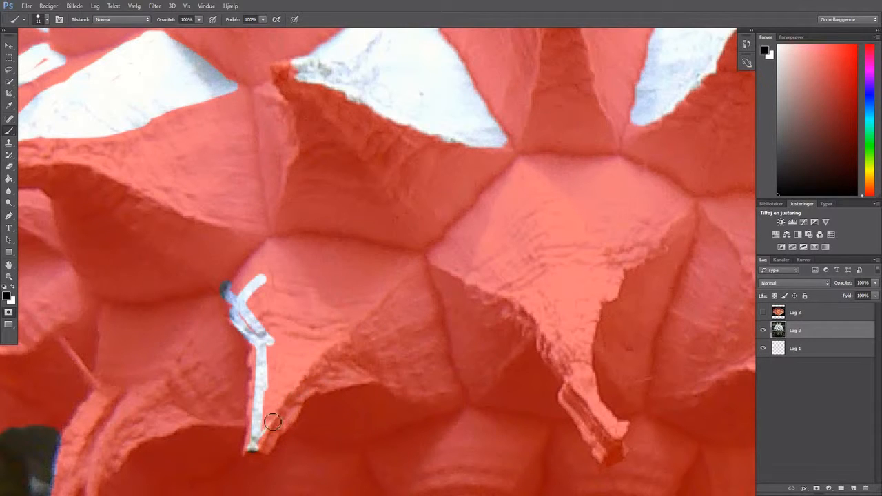
key("e")
mouse_move(265, 431)
left_mouse_down()
mouse_move(286, 380)
mouse_move(270, 384)
mouse_move(254, 440)
mouse_move(256, 362)
mouse_move(272, 406)
mouse_move(307, 362)
mouse_move(258, 426)
mouse_move(335, 333)
mouse_move(318, 365)
mouse_move(421, 263)
mouse_move(331, 271)
mouse_move(391, 266)
mouse_move(346, 249)
mouse_move(294, 248)
mouse_move(312, 248)
mouse_move(274, 253)
mouse_move(230, 304)
mouse_move(261, 276)
mouse_move(261, 299)
mouse_move(245, 298)
mouse_move(265, 344)
mouse_move(278, 290)
mouse_move(254, 294)
mouse_move(272, 287)
mouse_move(290, 251)
mouse_move(295, 267)
mouse_move(321, 250)
mouse_move(271, 287)
mouse_move(325, 263)
mouse_move(272, 303)
mouse_move(305, 283)
mouse_move(287, 281)
mouse_move(301, 301)
mouse_move(317, 301)
mouse_move(295, 338)
mouse_move(352, 260)
left_mouse_up()
Step: Erase the mask from the central downward-pointing spike with a 42 px eraser and repaint its overrun edges with the 11 px brush
left_click(44, 20)
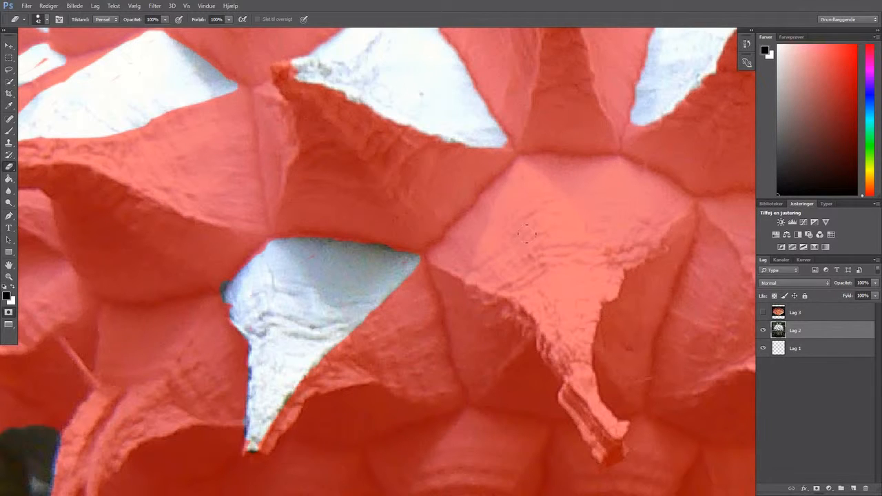
mouse_move(451, 238)
left_mouse_down()
mouse_move(498, 211)
mouse_move(509, 267)
mouse_move(483, 255)
mouse_move(546, 324)
mouse_move(598, 441)
mouse_move(602, 273)
mouse_move(547, 320)
mouse_move(642, 230)
mouse_move(602, 245)
mouse_move(657, 195)
mouse_move(572, 171)
mouse_move(517, 174)
mouse_move(436, 253)
mouse_move(562, 251)
left_mouse_up()
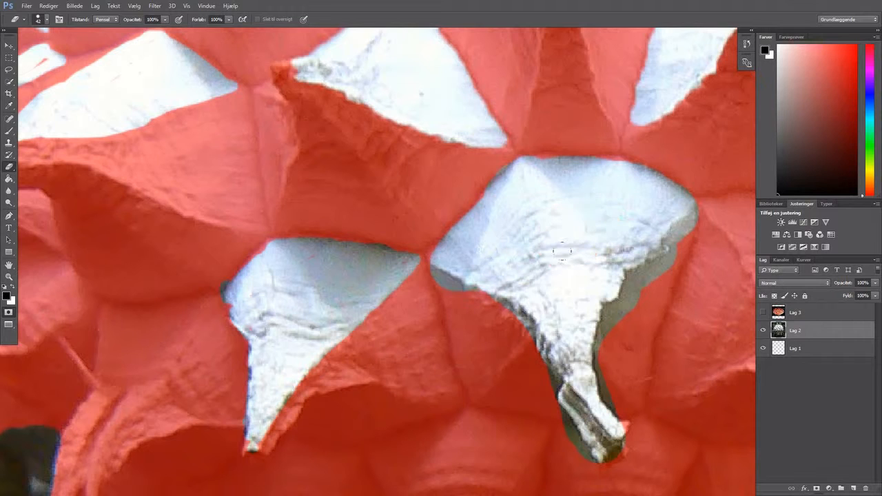
key("b")
mouse_move(559, 413)
left_mouse_down()
mouse_move(567, 409)
mouse_move(597, 455)
mouse_move(636, 455)
left_mouse_up()
mouse_move(605, 384)
left_mouse_down()
mouse_move(623, 310)
mouse_move(610, 327)
mouse_move(612, 305)
mouse_move(641, 274)
mouse_move(629, 320)
mouse_move(666, 257)
mouse_move(685, 241)
left_mouse_up()
left_click_drag(468, 298, 449, 298)
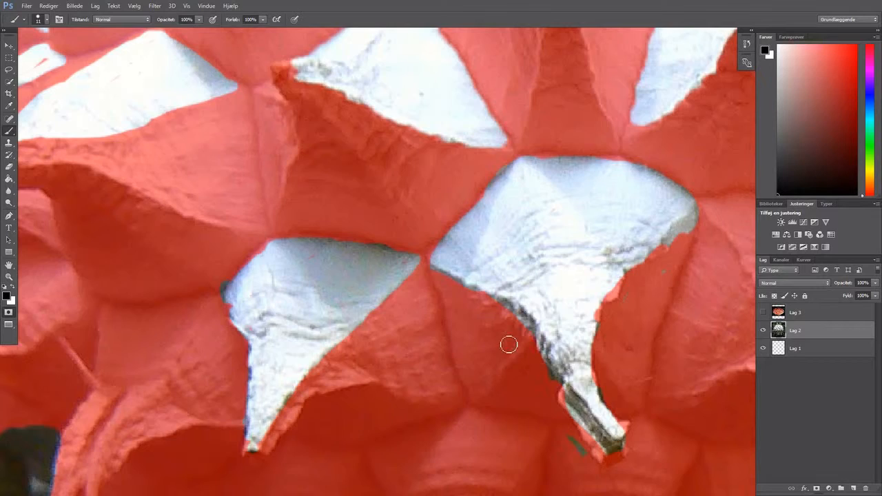
scroll(508, 345, "down", 5)
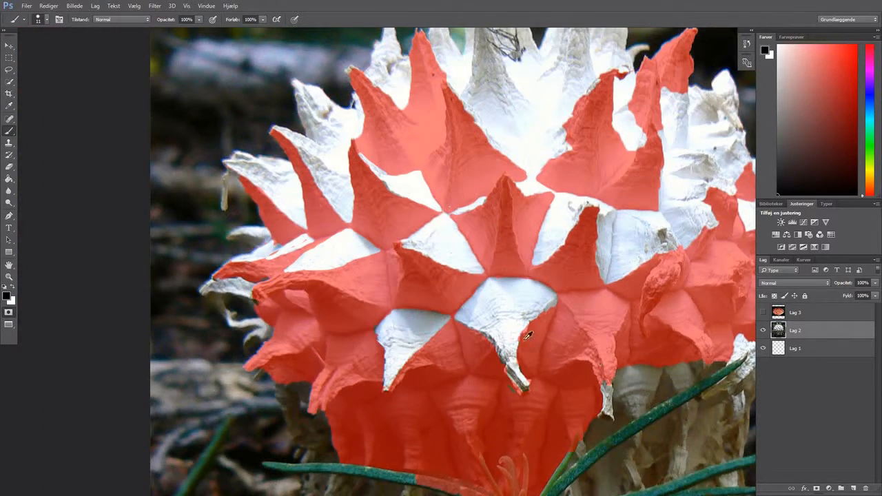
scroll(528, 335, "up", 5)
left_click_drag(562, 285, 537, 315)
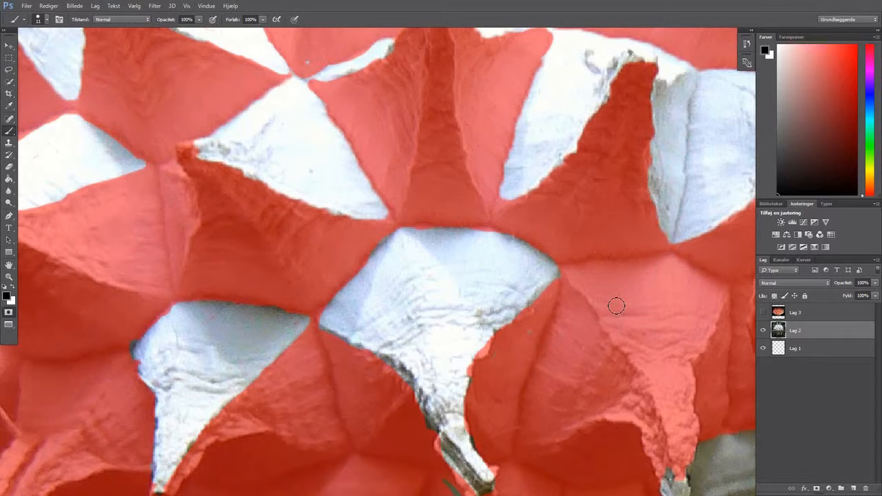
Step: Erase the mask from the downward-pointing spike just right of the central one with the 42 px eraser, dismissing the error dialog
key("e")
left_click(624, 286)
mouse_move(625, 286)
left_mouse_down()
mouse_move(645, 429)
mouse_move(655, 333)
mouse_move(656, 379)
mouse_move(693, 279)
mouse_move(648, 261)
mouse_move(627, 266)
mouse_move(648, 314)
left_mouse_up()
left_click(662, 333, "alt")
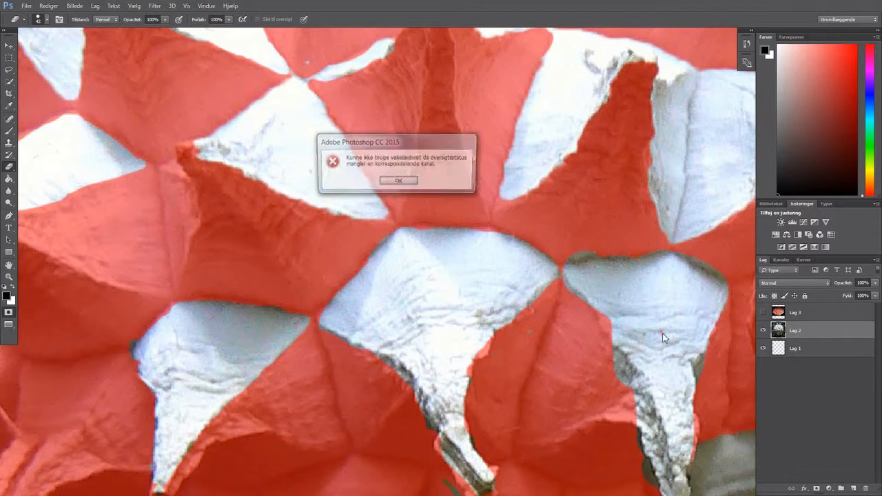
left_click(411, 183)
left_click(665, 332)
Step: Paint mask back along the left edge of the downward-pointing spike right of centre with the 11 px brush
scroll(517, 331, "down", 2)
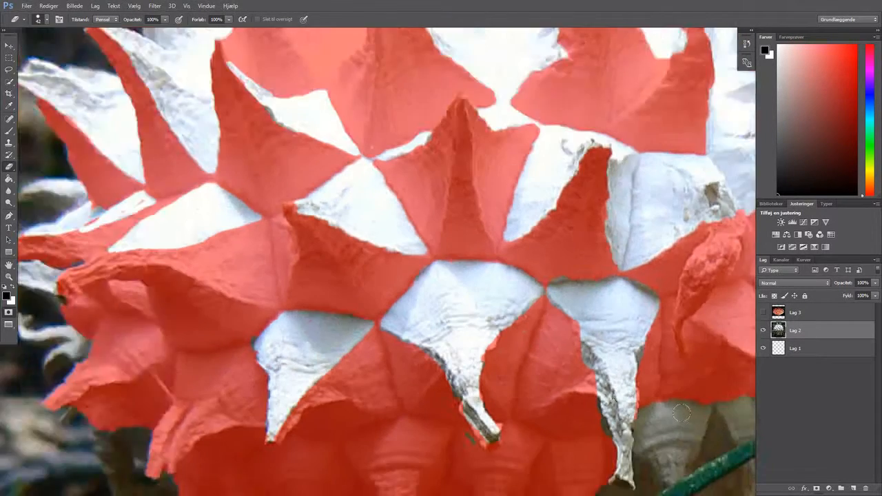
scroll(695, 424, "up", 3)
key("b")
scroll(526, 402, "down", 3)
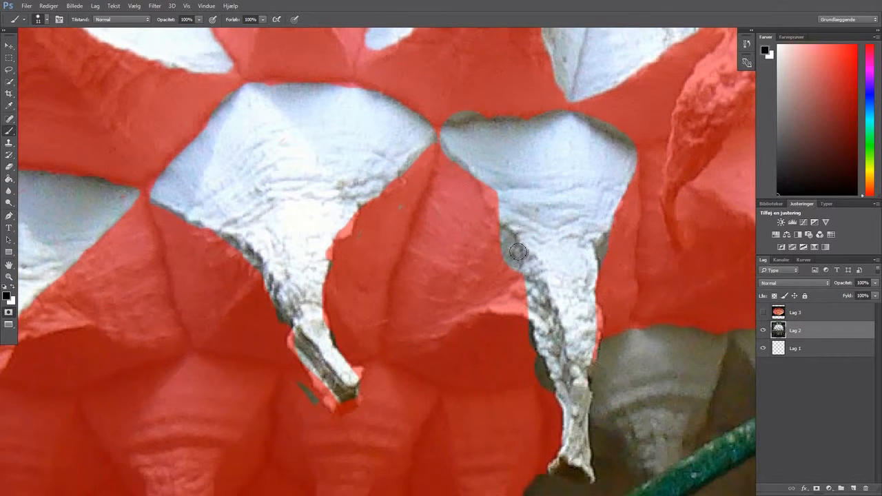
mouse_move(499, 241)
left_mouse_down()
mouse_move(538, 307)
mouse_move(556, 396)
mouse_move(550, 340)
mouse_move(539, 363)
left_mouse_up()
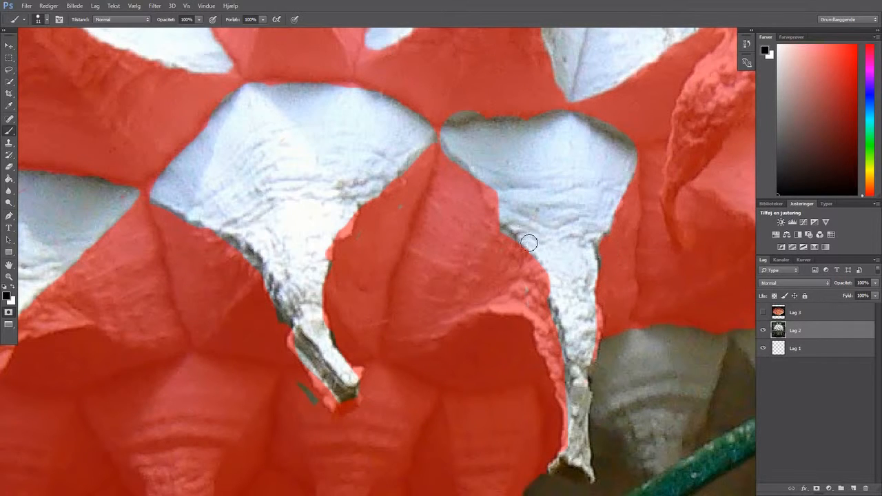
Step: Erase the mask from the outermost lower-left spike with the 42 px eraser
scroll(486, 279, "down", 5)
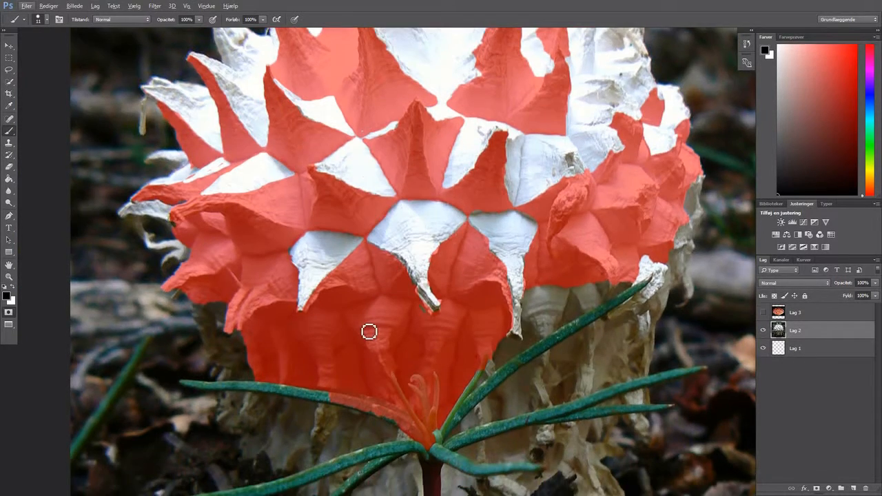
scroll(368, 331, "up", 4)
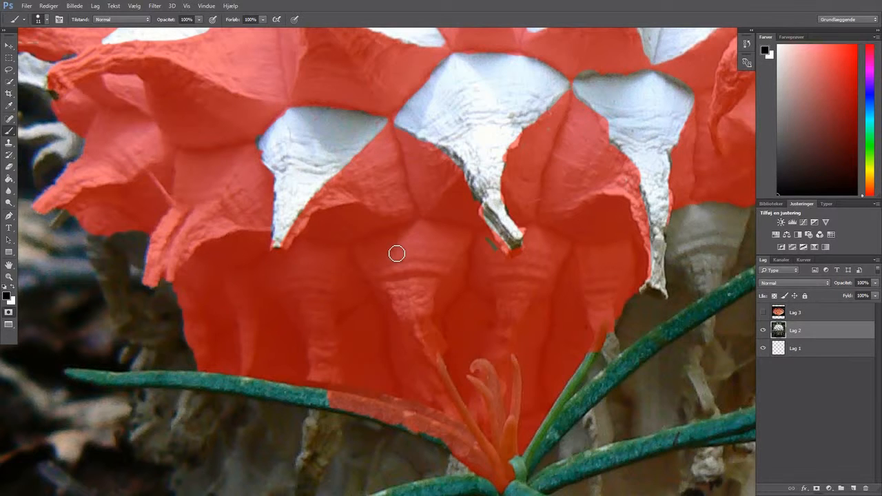
scroll(41, 211, "up", 2)
scroll(182, 220, "up", 2)
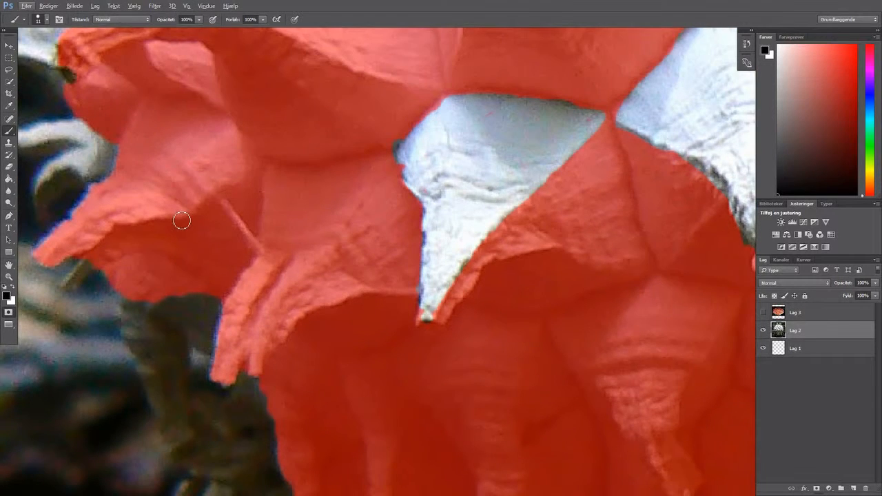
key("e")
scroll(427, 324, "down", 2)
mouse_move(234, 290)
left_mouse_down()
mouse_move(293, 230)
mouse_move(273, 249)
mouse_move(278, 235)
mouse_move(301, 228)
mouse_move(318, 236)
mouse_move(269, 260)
mouse_move(311, 250)
mouse_move(270, 267)
left_mouse_up()
Step: Erase the mask from the split-tipped spike between the outermost lower-left spike and the one left of centre
key("b")
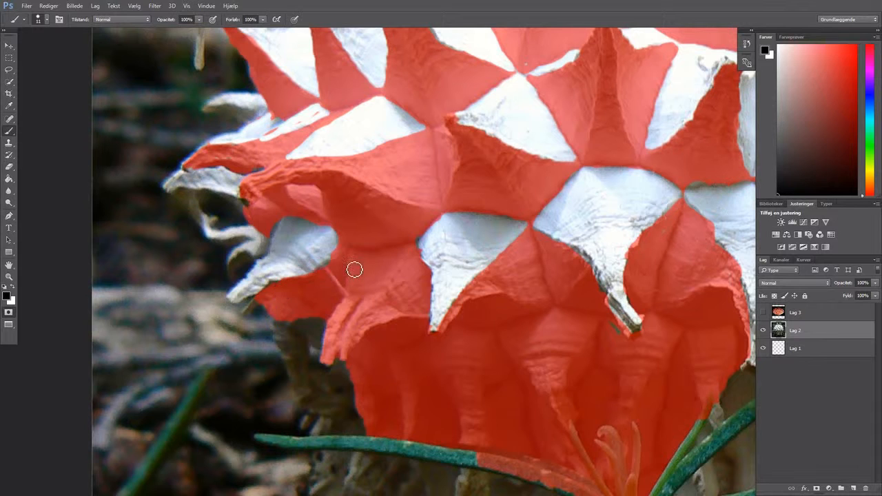
key("e")
mouse_move(364, 265)
left_mouse_down()
mouse_move(411, 262)
mouse_move(343, 301)
mouse_move(348, 324)
mouse_move(330, 355)
left_mouse_up()
mouse_move(372, 319)
left_mouse_down()
mouse_move(417, 304)
mouse_move(412, 276)
left_mouse_up()
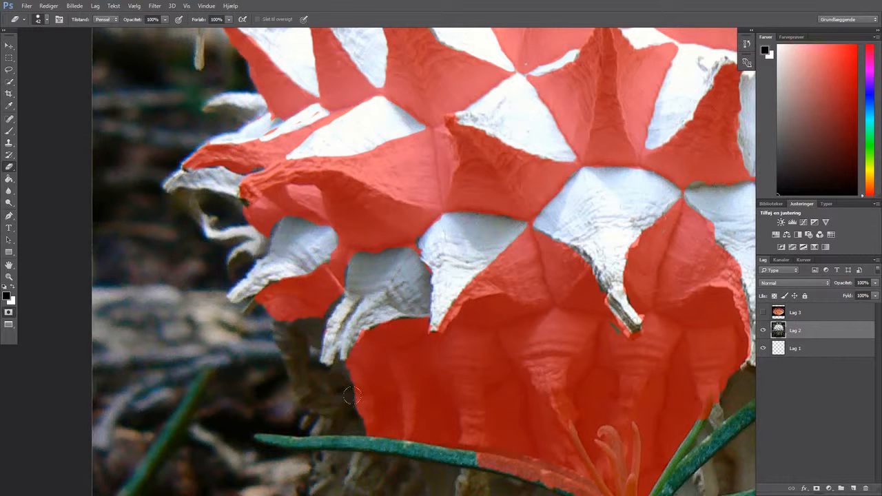
Step: Erase the mask from the row of shaded spikes hanging beneath the mushroom's cap with the 42 px eraser
scroll(505, 344, "down", 3)
scroll(565, 420, "up", 4)
mouse_move(478, 290)
left_mouse_down()
mouse_move(502, 298)
mouse_move(508, 321)
mouse_move(548, 274)
left_mouse_up()
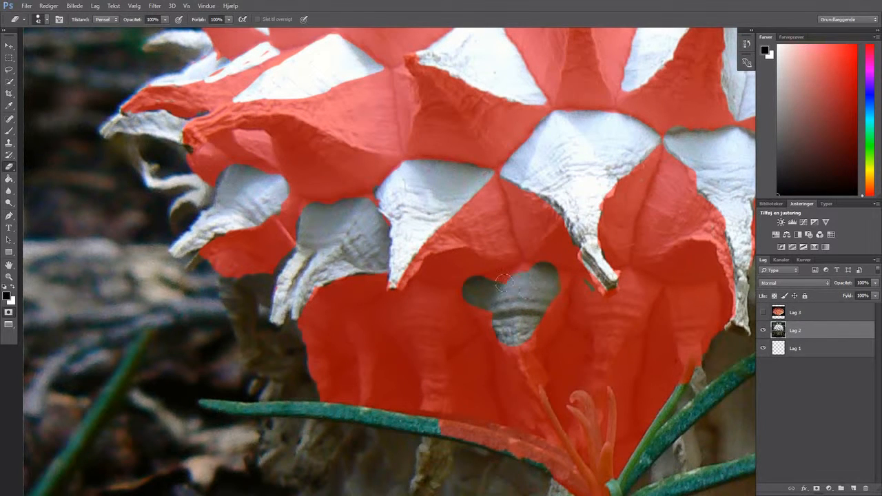
mouse_move(490, 280)
left_mouse_down()
mouse_move(522, 368)
mouse_move(545, 390)
left_mouse_up()
mouse_move(585, 291)
left_mouse_down()
mouse_move(601, 313)
mouse_move(598, 357)
left_mouse_up()
left_click_drag(615, 319, 614, 318)
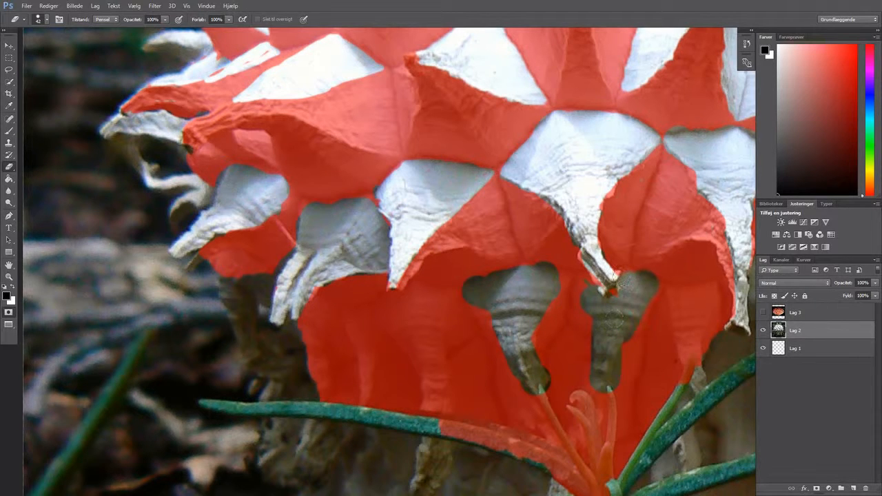
mouse_move(682, 294)
left_mouse_down()
mouse_move(683, 352)
mouse_move(683, 312)
mouse_move(693, 321)
mouse_move(701, 287)
mouse_move(704, 300)
mouse_move(676, 296)
left_mouse_up()
mouse_move(397, 307)
left_mouse_down()
mouse_move(416, 335)
mouse_move(404, 328)
mouse_move(427, 406)
mouse_move(442, 288)
left_mouse_up()
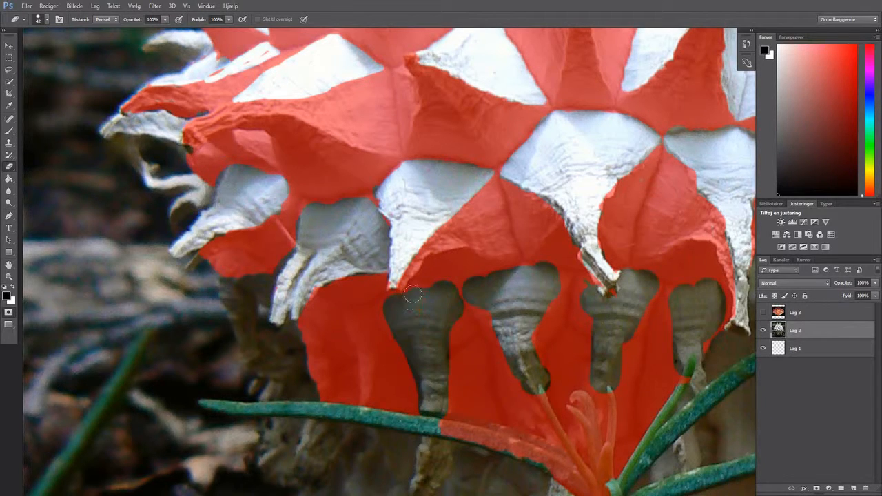
mouse_move(355, 315)
left_mouse_down()
mouse_move(361, 386)
mouse_move(374, 309)
mouse_move(345, 308)
mouse_move(386, 302)
left_mouse_up()
left_click_drag(327, 328, 304, 379)
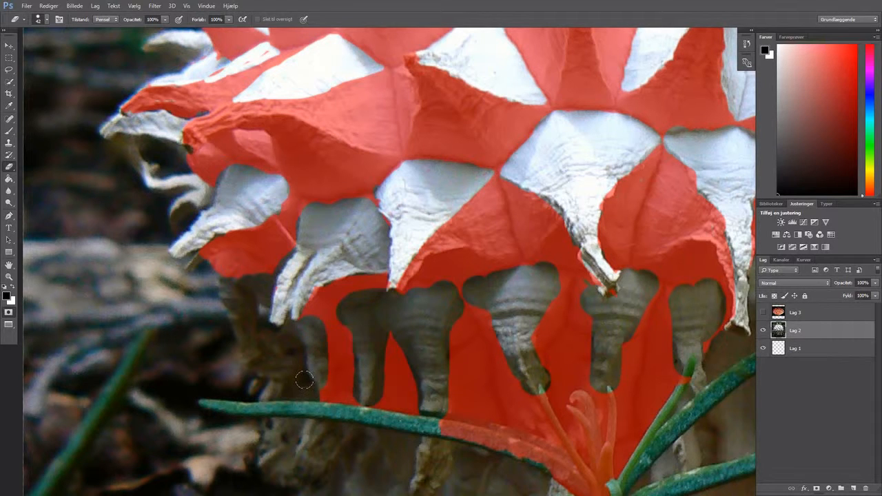
Step: Paint mask back along the edges and tips of the shaded hanging spikes with the 11 px brush to narrow them
key("b")
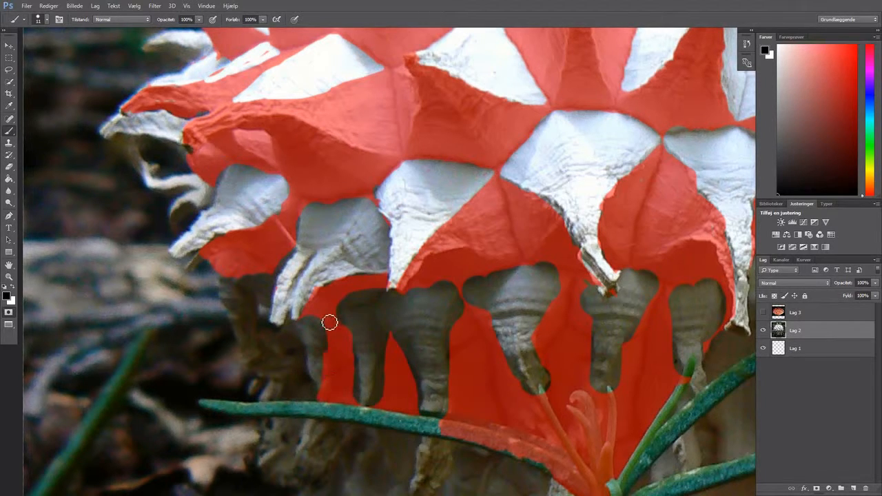
left_click_drag(326, 332, 305, 335)
mouse_move(368, 401)
left_mouse_down()
mouse_move(397, 354)
mouse_move(384, 404)
left_mouse_up()
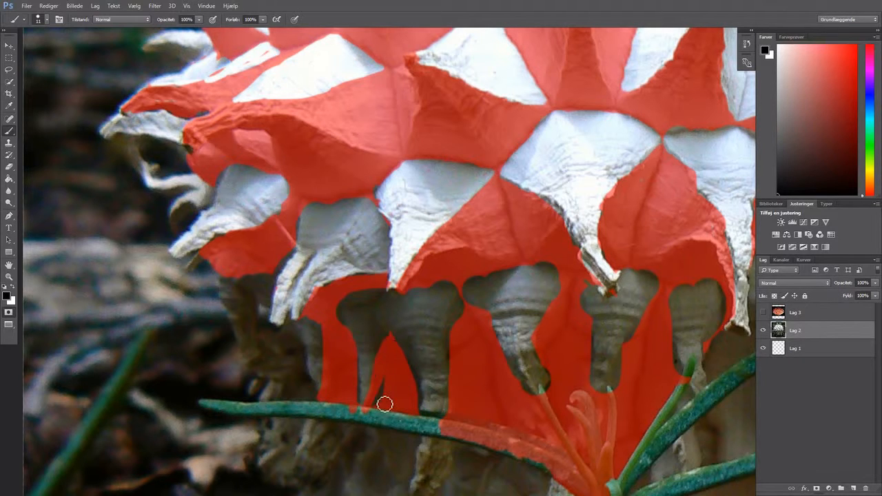
left_click_drag(408, 352, 417, 429)
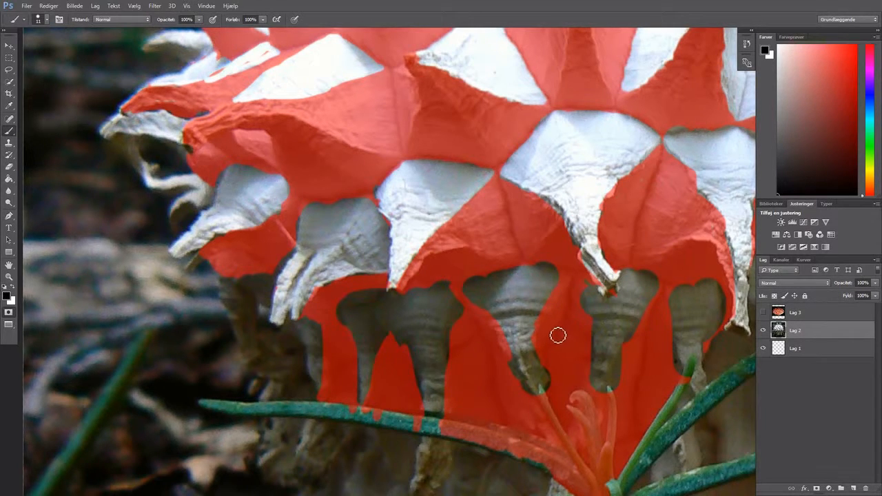
left_click_drag(539, 349, 555, 383)
left_click_drag(510, 365, 538, 404)
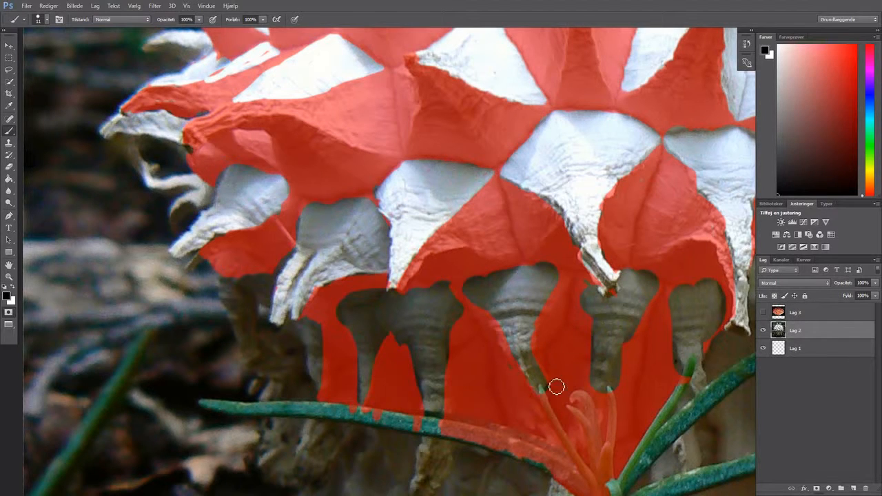
left_click_drag(589, 334, 594, 407)
left_click_drag(632, 346, 602, 403)
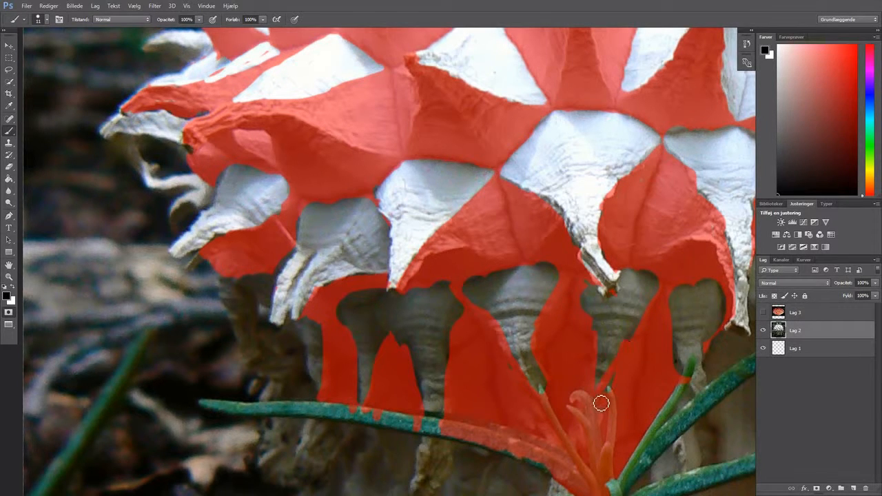
scroll(491, 398, "down", 5)
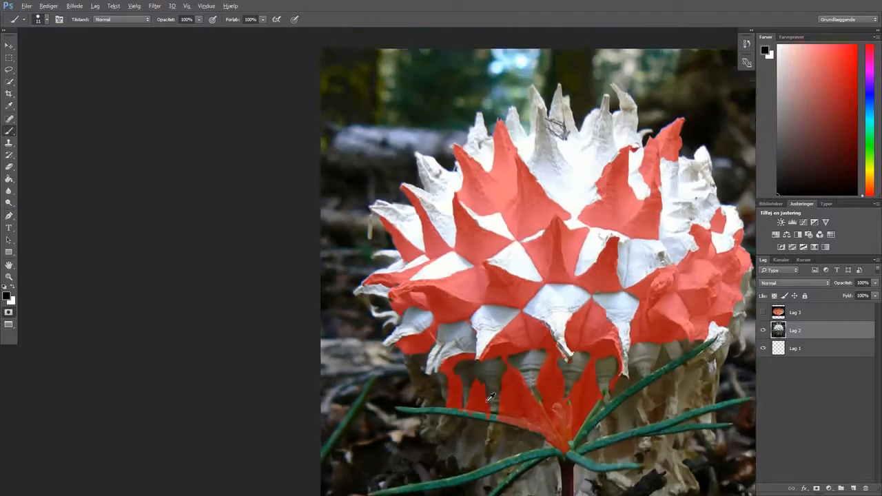
scroll(490, 397, "down", 3)
scroll(567, 285, "up", 4)
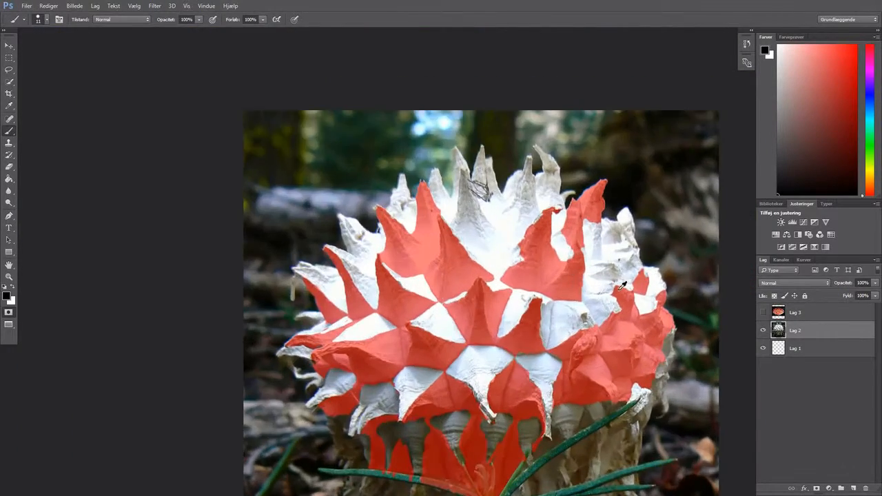
Step: Paint mask along the lower-left edge of the large spike right of the bare cap centre with the 11 px brush
scroll(508, 246, "up", 5)
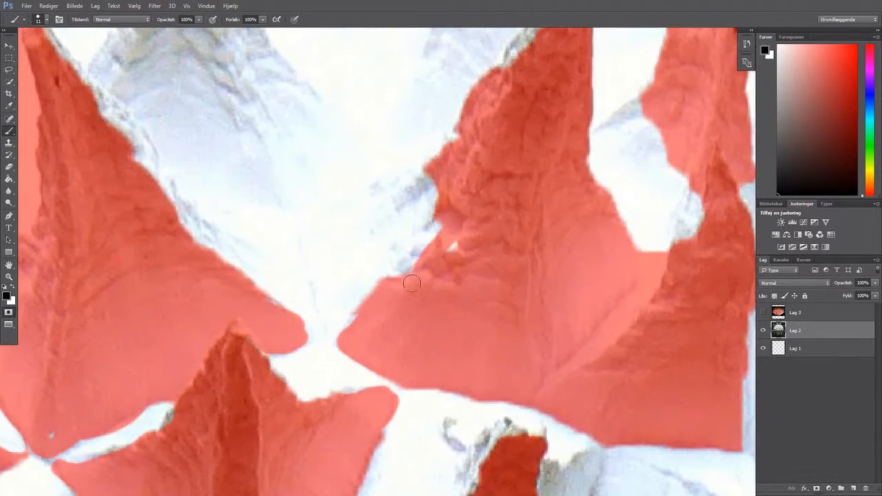
left_click_drag(412, 282, 457, 216)
scroll(457, 232, "down", 5)
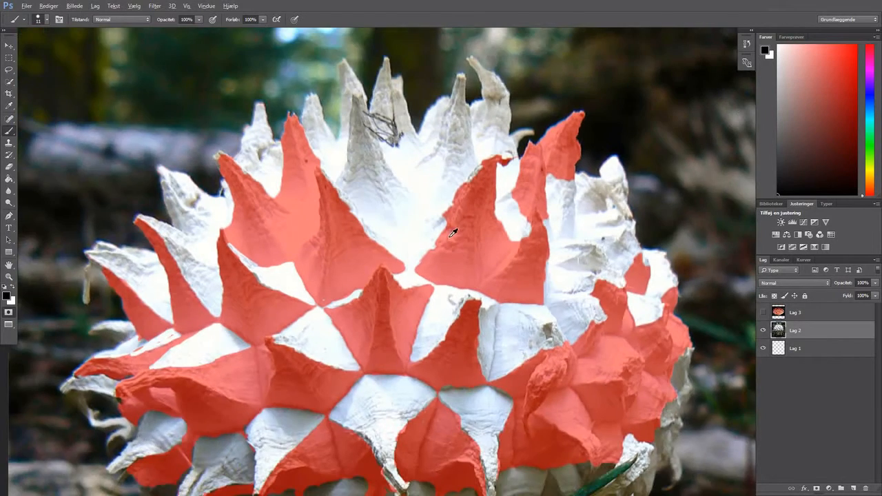
Step: Erase the mask from the gap between the two large upper-right spikes and repaint the bordering edges with the 11 px brush
scroll(544, 257, "up", 3)
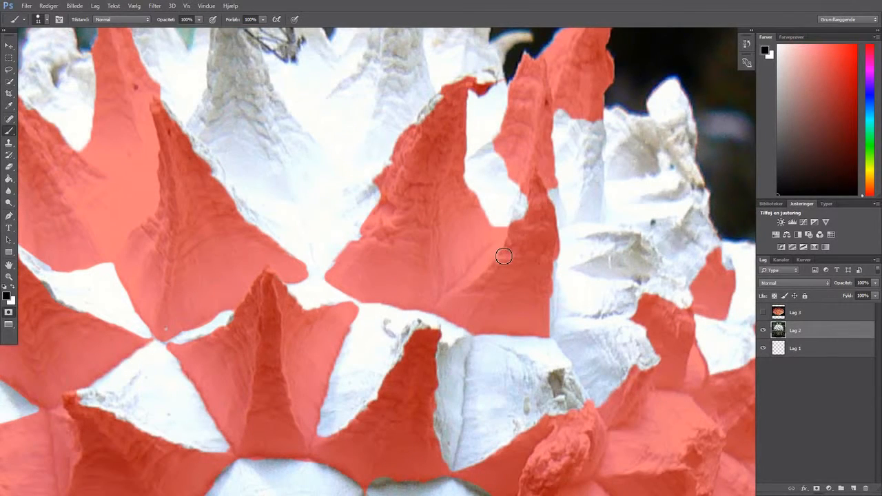
key("e")
left_click_drag(508, 211, 454, 271)
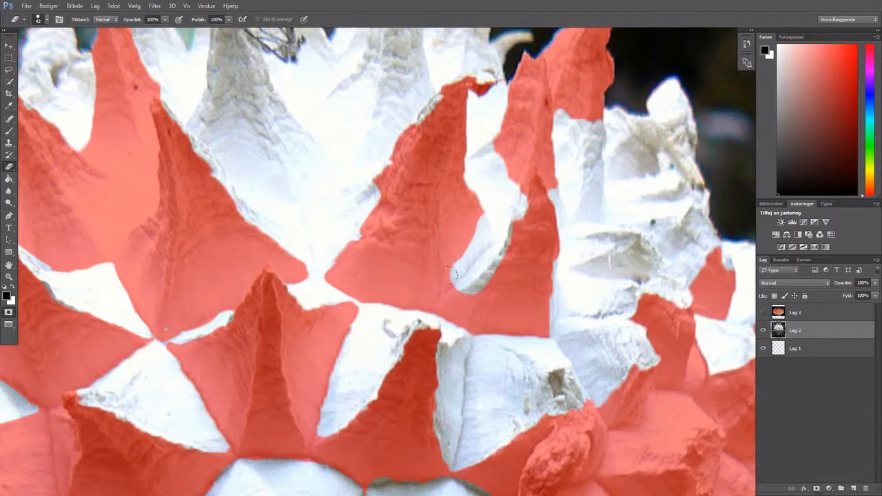
key("b")
mouse_move(488, 242)
left_mouse_down()
mouse_move(443, 296)
mouse_move(494, 237)
mouse_move(437, 289)
mouse_move(497, 302)
mouse_move(495, 279)
mouse_move(482, 286)
mouse_move(518, 237)
left_mouse_up()
scroll(523, 256, "down", 3)
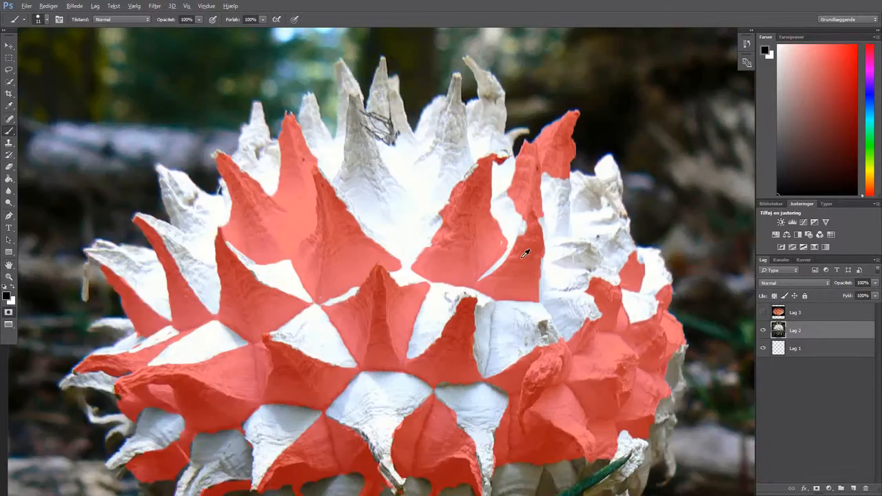
Step: Erase the mask from the light upper faces of the clustered spikes on the cap's right side with the 42 px eraser
scroll(525, 254, "down", 2)
scroll(591, 305, "up", 5)
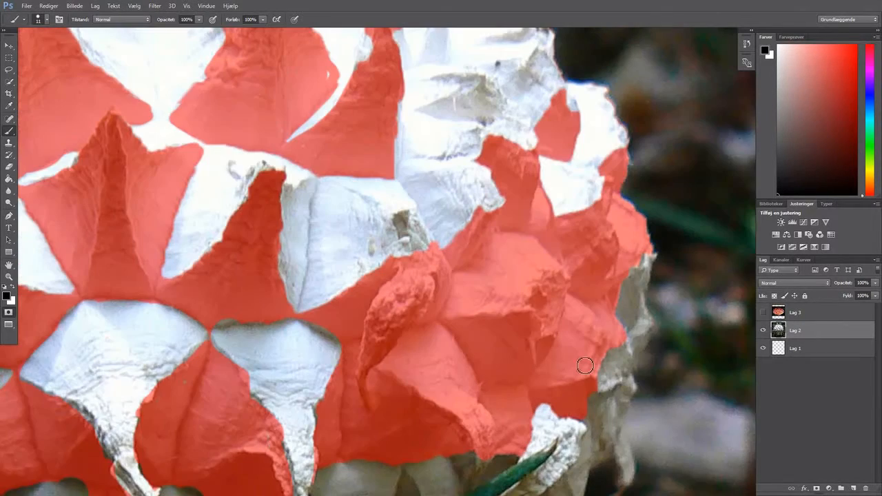
key("e")
mouse_move(468, 290)
left_mouse_down()
mouse_move(465, 298)
mouse_move(499, 292)
mouse_move(536, 260)
mouse_move(480, 268)
mouse_move(477, 259)
left_mouse_up()
mouse_move(404, 348)
left_mouse_down()
mouse_move(458, 396)
mouse_move(486, 455)
mouse_move(422, 335)
mouse_move(406, 344)
left_mouse_up()
mouse_move(551, 359)
left_mouse_down()
mouse_move(551, 372)
mouse_move(500, 406)
mouse_move(510, 442)
mouse_move(507, 395)
left_mouse_up()
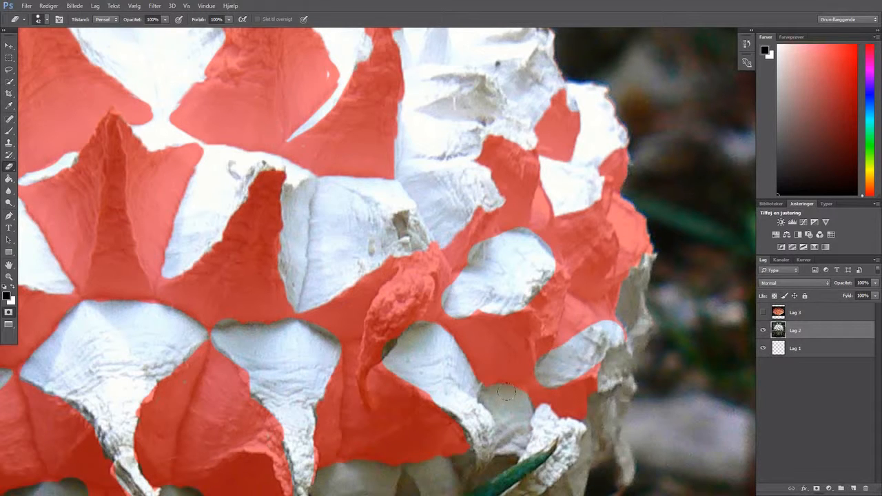
mouse_move(555, 357)
left_mouse_down()
mouse_move(576, 307)
mouse_move(603, 324)
mouse_move(609, 311)
left_mouse_up()
mouse_move(618, 205)
left_mouse_down()
mouse_move(642, 248)
mouse_move(629, 267)
left_mouse_up()
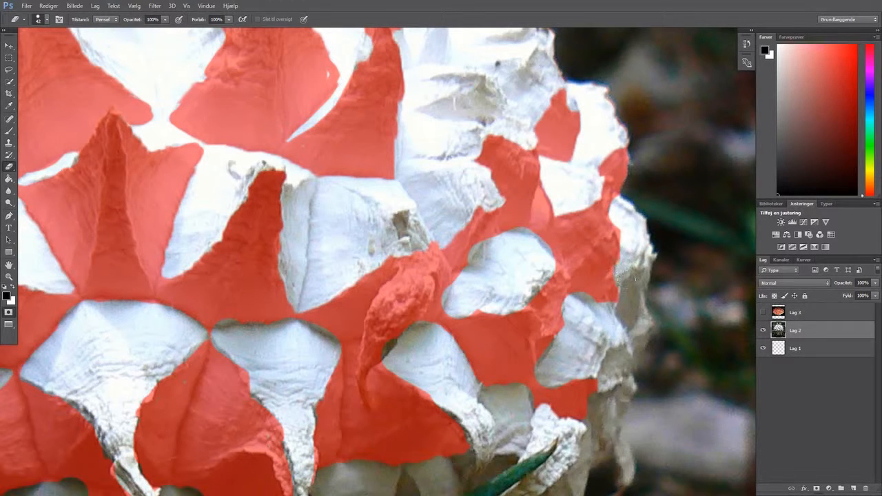
Step: Erase the mask from the curled, dark-tipped spike right of centre and repaint the mask around its tip with the 11 px brush
scroll(628, 330, "down", 4)
scroll(467, 313, "up", 2)
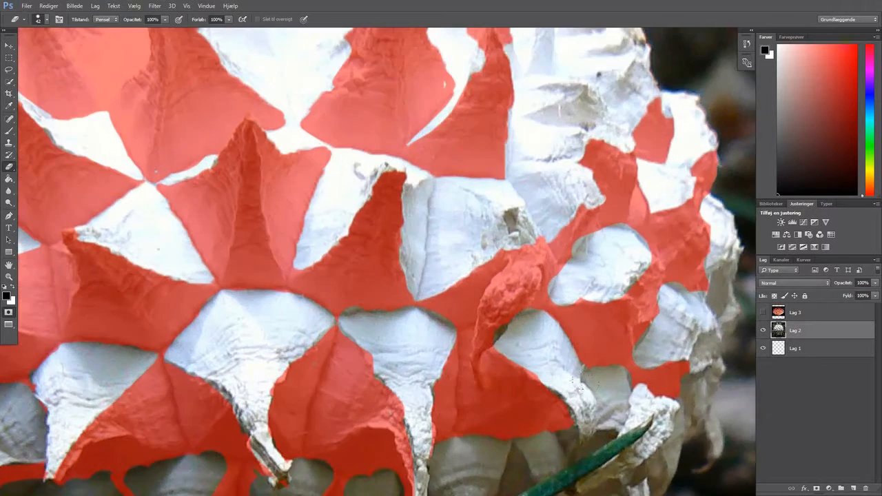
scroll(482, 324, "down", 4)
scroll(544, 357, "up", 5)
mouse_move(528, 284)
left_mouse_down()
mouse_move(508, 329)
mouse_move(505, 384)
left_mouse_up()
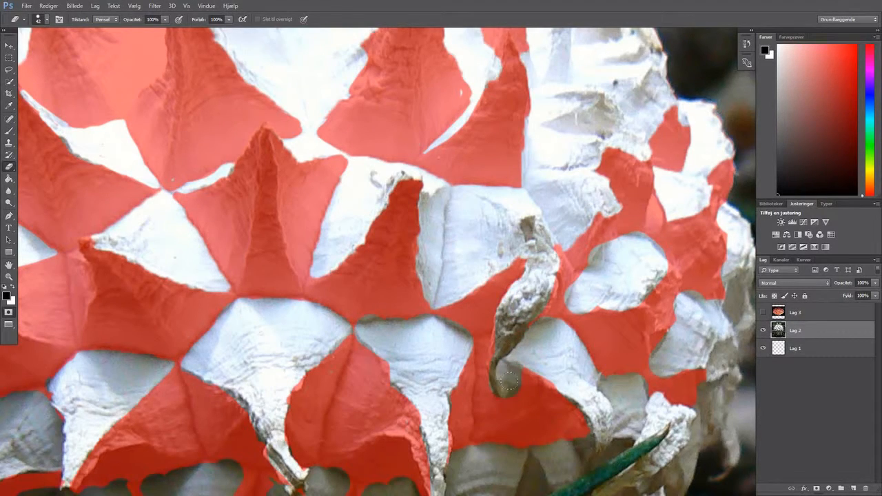
key("b")
left_click_drag(509, 366, 510, 383)
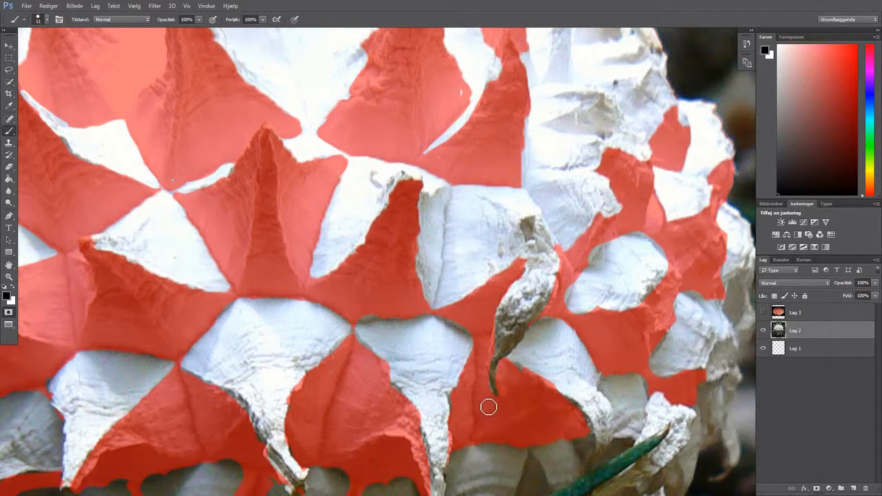
Step: Paint mask over the outline and base of the tall grey spike beside the dark twigs with the 11 px brush
scroll(486, 407, "down", 5)
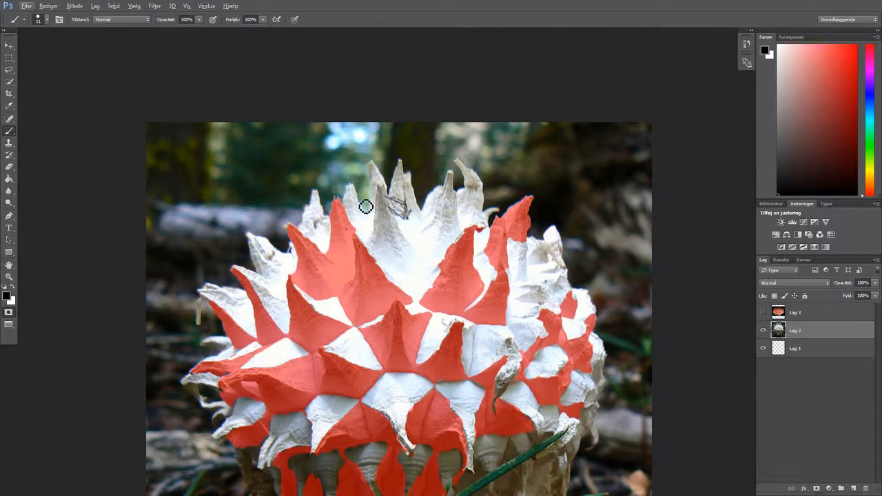
scroll(367, 211, "up", 5)
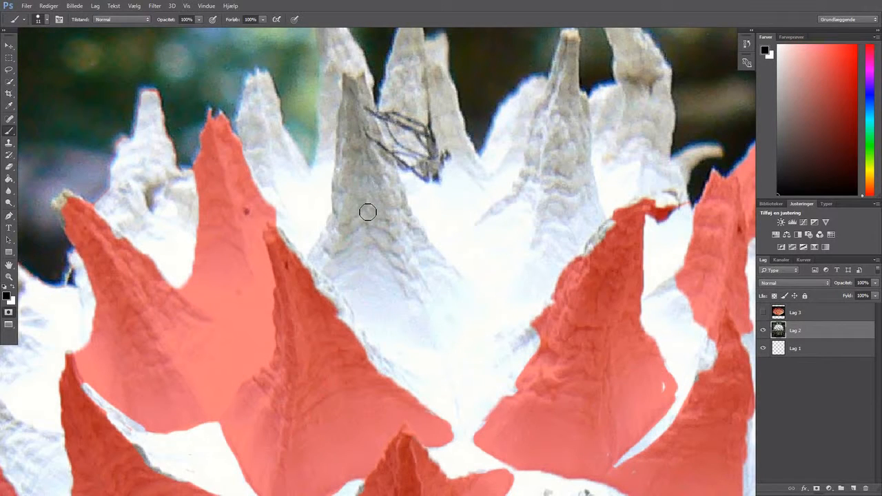
mouse_move(328, 258)
left_mouse_down()
mouse_move(351, 80)
mouse_move(363, 145)
mouse_move(359, 80)
mouse_move(429, 249)
mouse_move(421, 238)
mouse_move(454, 281)
mouse_move(431, 295)
mouse_move(361, 288)
mouse_move(377, 293)
mouse_move(326, 266)
mouse_move(349, 279)
mouse_move(339, 275)
mouse_move(350, 237)
mouse_move(362, 268)
mouse_move(427, 287)
mouse_move(405, 260)
mouse_move(437, 278)
left_mouse_up()
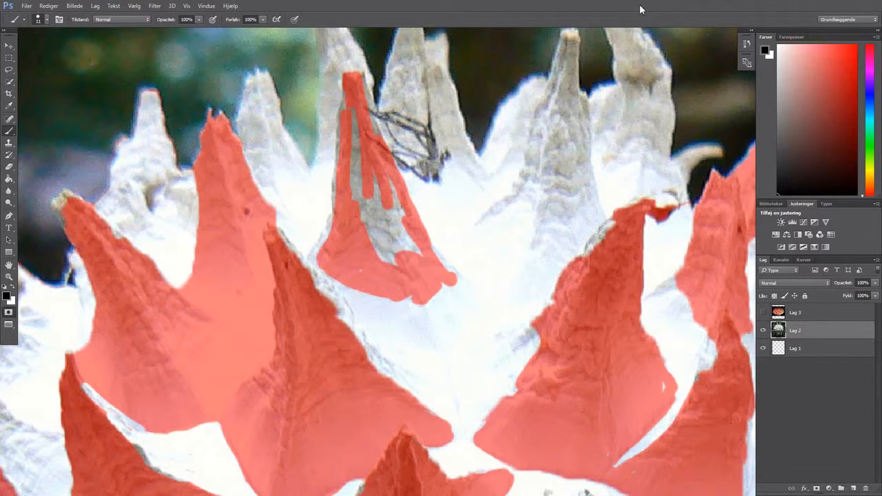
Step: Enter full screen mode, return to standard screen mode, and minimise and restore the application window
left_click(9, 325)
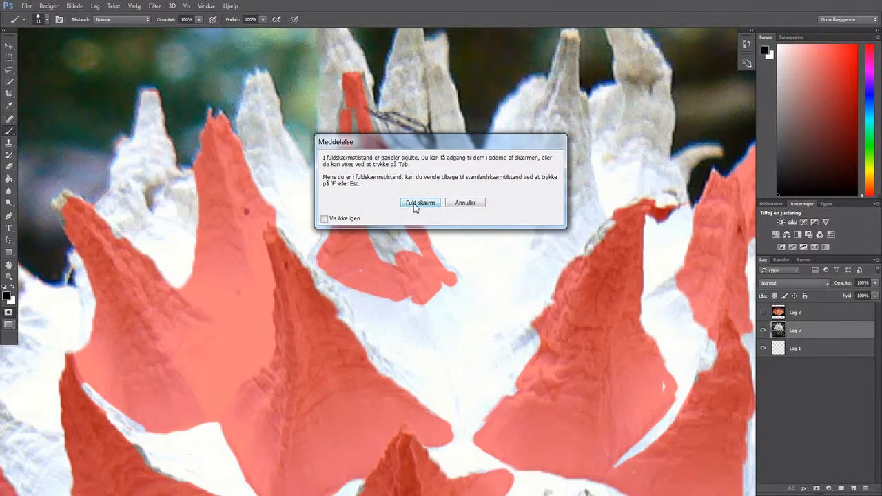
left_click(420, 203)
key("Escape")
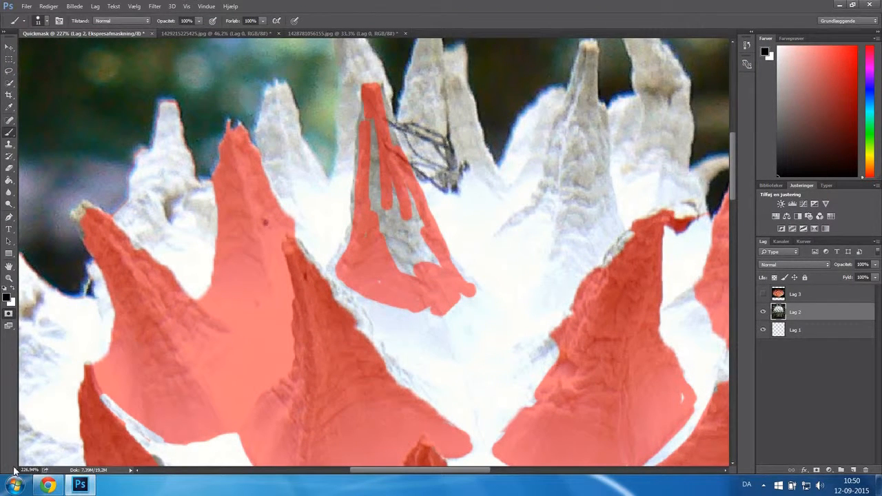
left_click(78, 487)
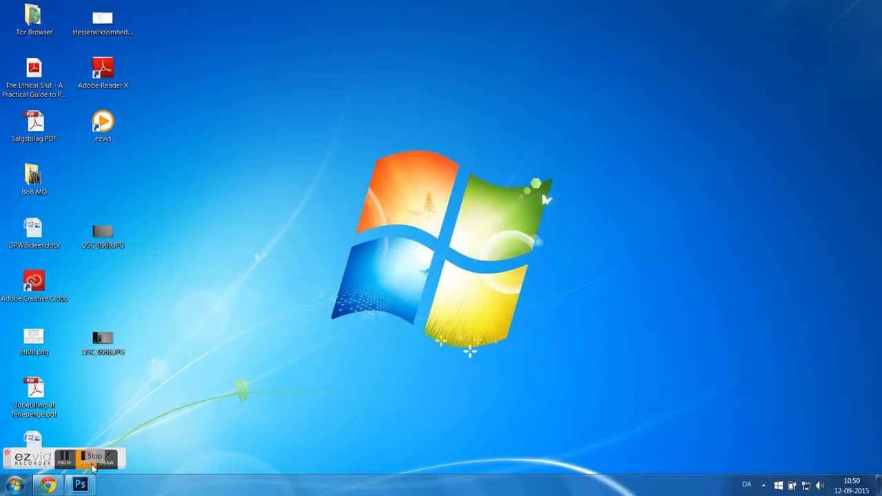
left_click(90, 488)
Step: Fill the remaining unmasked patches inside the tall grey spike with mask using the 11 px brush
mouse_move(391, 238)
left_mouse_down()
mouse_move(382, 205)
mouse_move(409, 260)
mouse_move(395, 257)
mouse_move(414, 243)
mouse_move(449, 265)
mouse_move(405, 194)
mouse_move(392, 200)
mouse_move(384, 159)
mouse_move(383, 204)
mouse_move(369, 118)
mouse_move(394, 155)
left_mouse_up()
scroll(450, 240, "down", 3)
scroll(450, 241, "down", 5)
Step: Erase the mask from the gap between the two upper-left spikes and repaint their adjoining edges with the 11 px brush
scroll(382, 288, "up", 5)
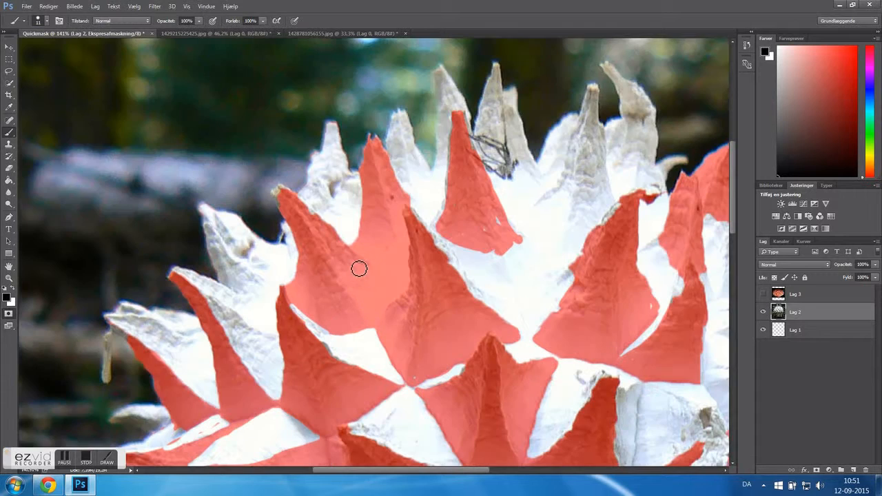
scroll(402, 294, "up", 2)
key("e")
mouse_move(348, 229)
left_mouse_down()
mouse_move(397, 276)
mouse_move(396, 265)
mouse_move(395, 278)
mouse_move(359, 233)
mouse_move(399, 256)
mouse_move(386, 239)
left_mouse_up()
key("b")
left_click_drag(423, 268, 398, 305)
scroll(431, 352, "down", 4)
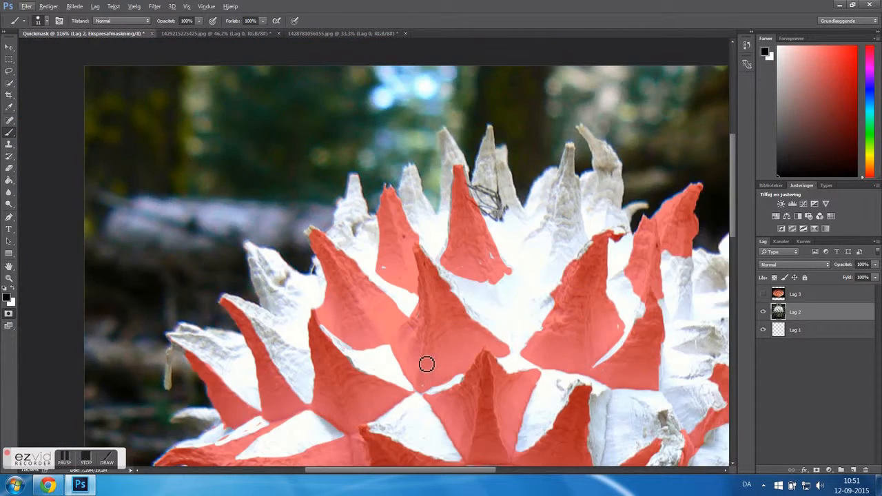
Step: Paint mask over the shaded side of the small outer spike on the cap's upper-left edge with the 11 px brush
scroll(274, 263, "up", 3)
mouse_move(273, 262)
left_mouse_down()
mouse_move(299, 330)
mouse_move(316, 326)
mouse_move(281, 269)
mouse_move(285, 292)
mouse_move(309, 329)
left_mouse_up()
scroll(431, 278, "down", 5)
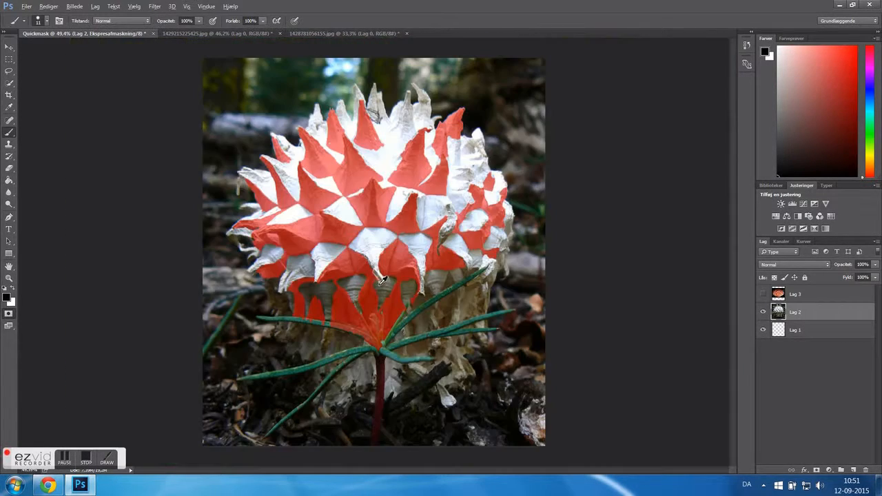
Step: Erase the mask from the green sprout, its needles and the area just above them with the 42 px eraser
scroll(341, 327, "up", 5)
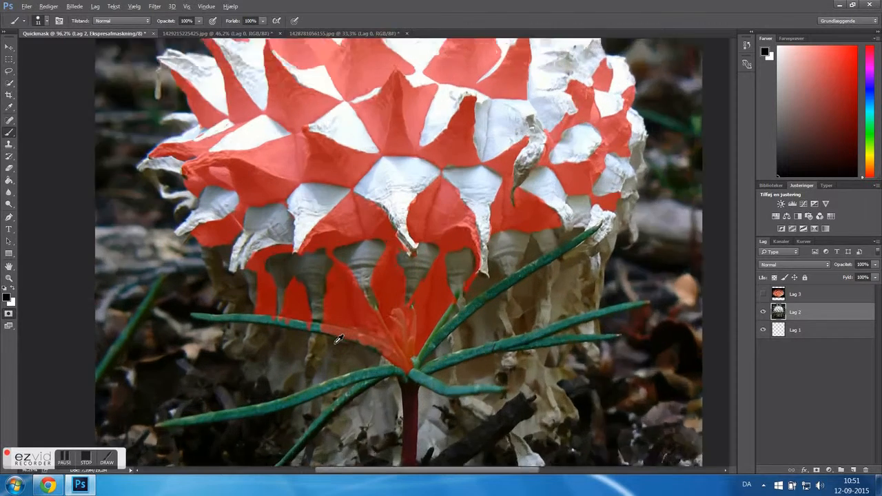
key("e")
mouse_move(316, 319)
left_mouse_down()
mouse_move(413, 369)
mouse_move(392, 353)
mouse_move(409, 332)
mouse_move(374, 318)
mouse_move(383, 318)
mouse_move(382, 274)
mouse_move(346, 353)
mouse_move(335, 309)
mouse_move(311, 292)
mouse_move(358, 344)
left_mouse_up()
mouse_move(298, 306)
left_mouse_down()
mouse_move(246, 339)
mouse_move(287, 321)
mouse_move(230, 305)
mouse_move(251, 320)
mouse_move(199, 300)
left_mouse_up()
mouse_move(448, 351)
left_mouse_down()
mouse_move(448, 299)
mouse_move(413, 323)
mouse_move(422, 314)
mouse_move(429, 327)
mouse_move(457, 306)
mouse_move(432, 320)
mouse_move(450, 295)
mouse_move(488, 370)
mouse_move(437, 383)
left_mouse_up()
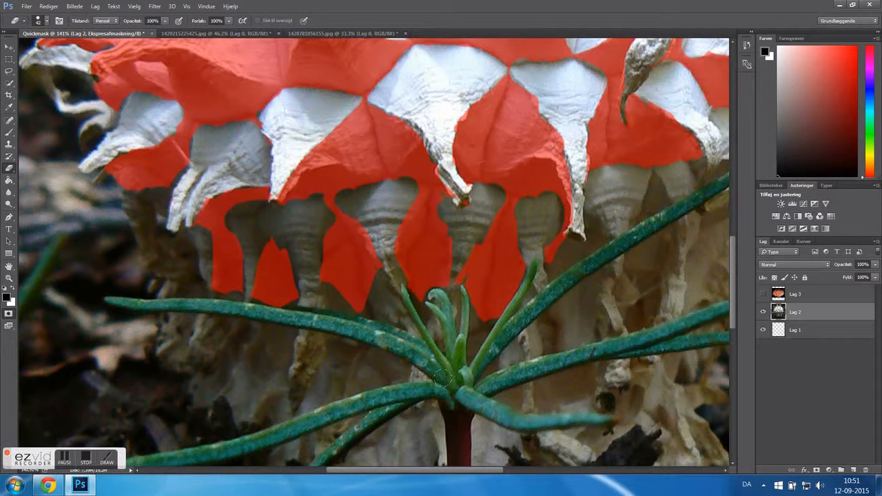
Step: Leave quick mask mode to turn the painted mask into a selection
scroll(492, 369, "down", 8)
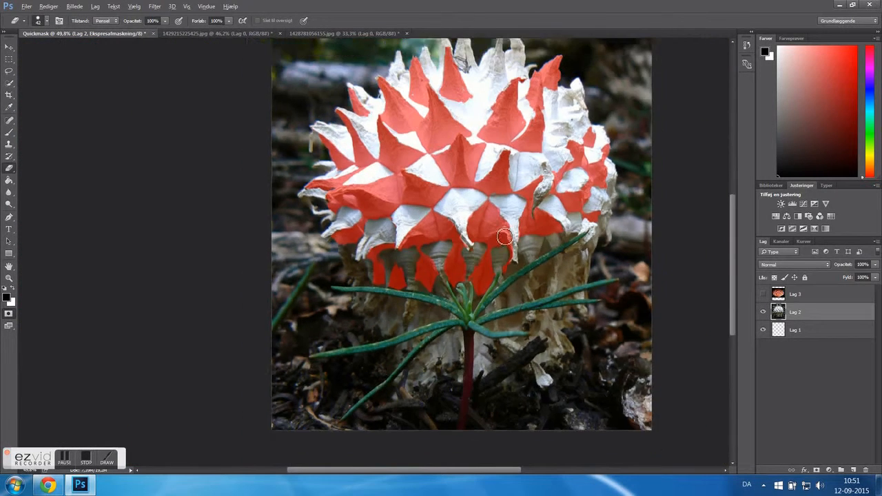
scroll(496, 250, "up", 1)
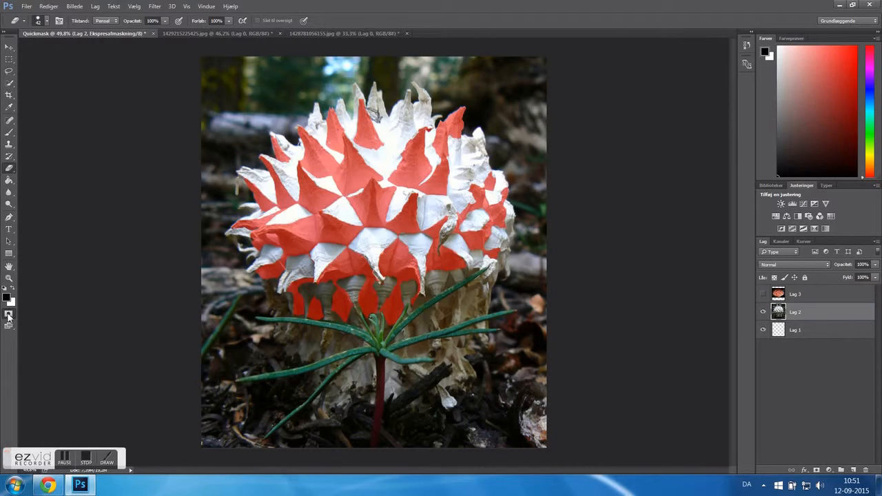
left_click(8, 314)
Step: Try deleting the selected area from Lag 2 and undo the deletion
key("Delete")
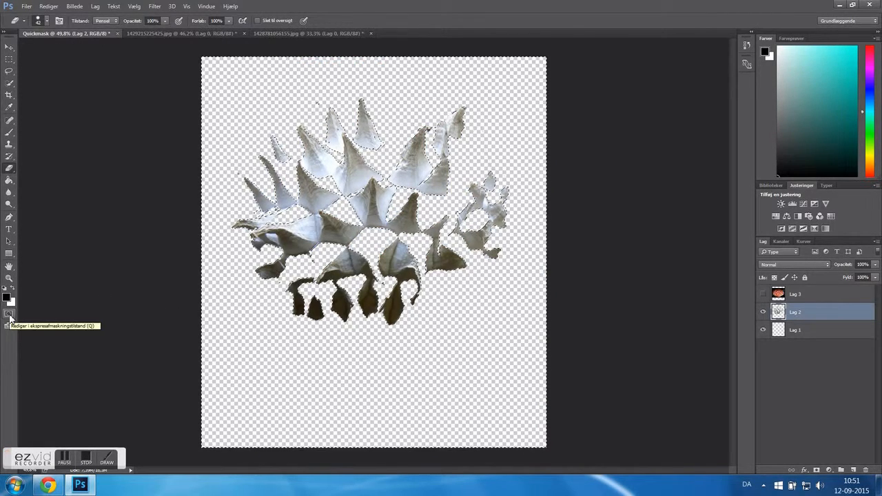
key("ctrl+z")
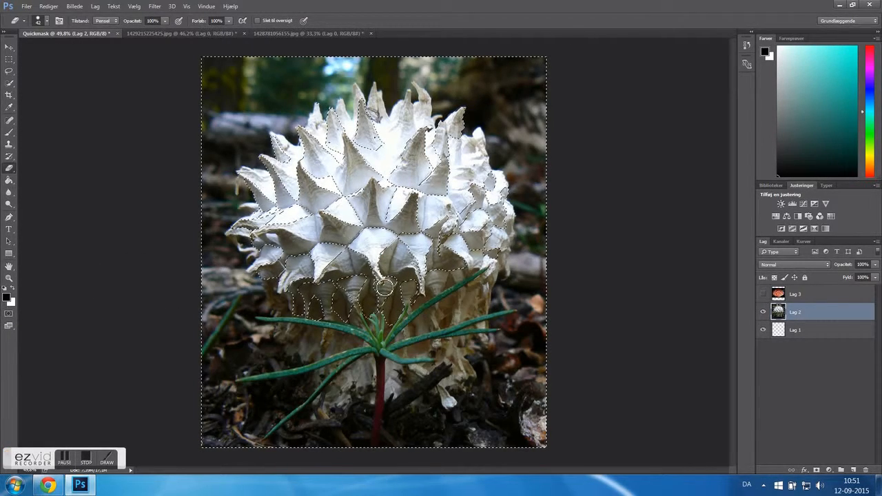
Step: Select the red mushroom layer Lag 3 and make it visible
left_click(813, 296)
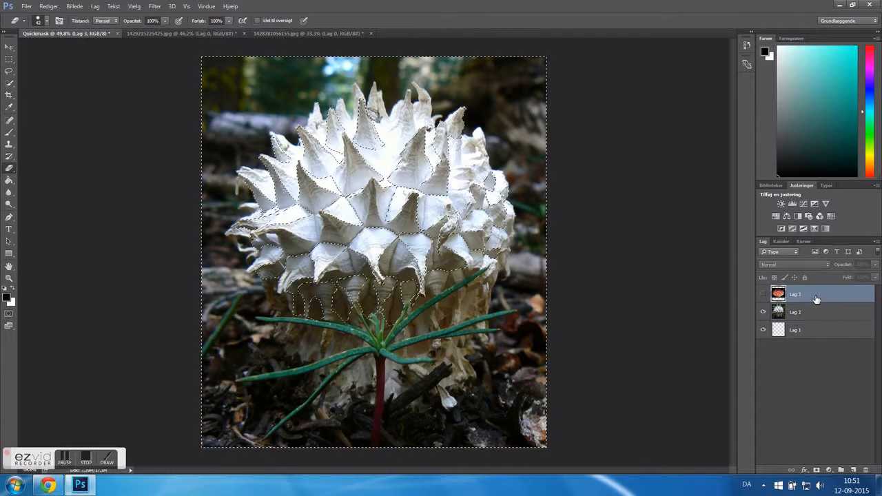
left_click(763, 294)
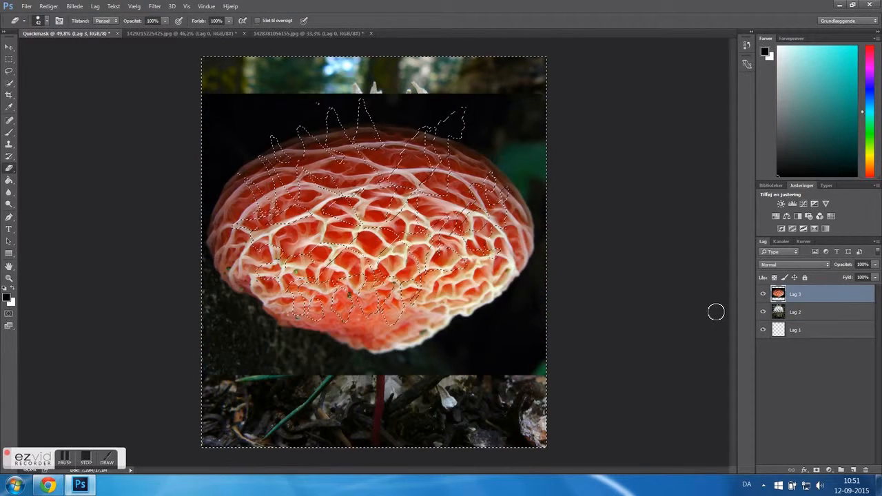
Step: Try deleting the selected area from Lag 3, inspect the red texture on the spikes, and undo the deletion
key("Delete")
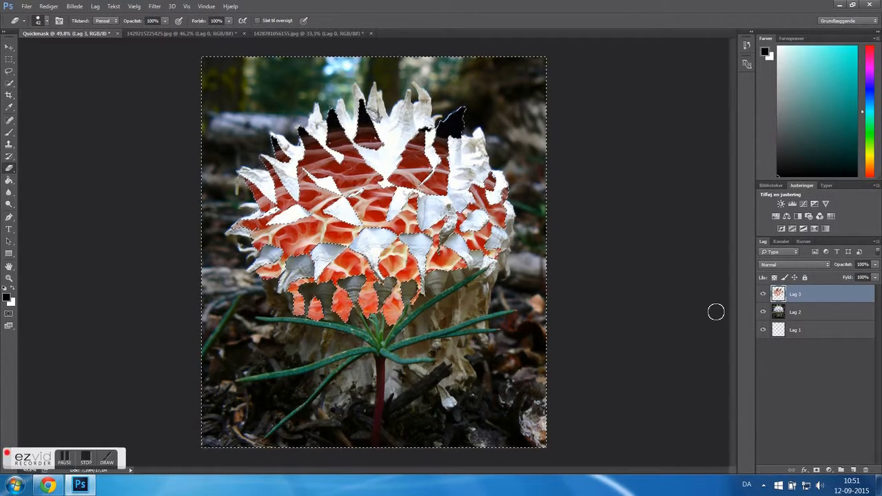
scroll(306, 229, "up", 5)
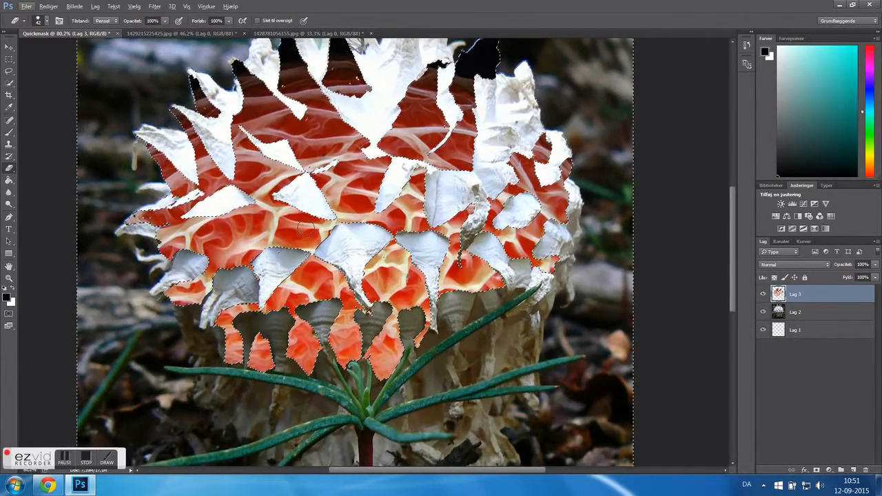
scroll(262, 235, "down", 2)
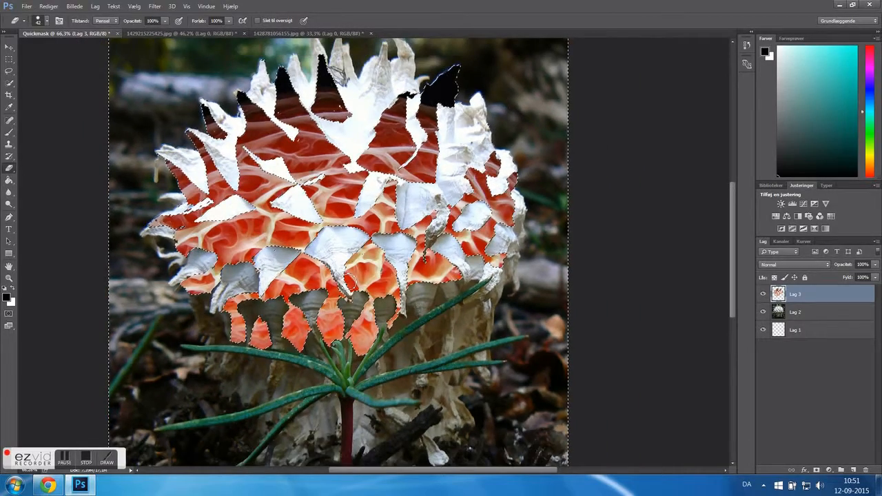
scroll(289, 269, "down", 2)
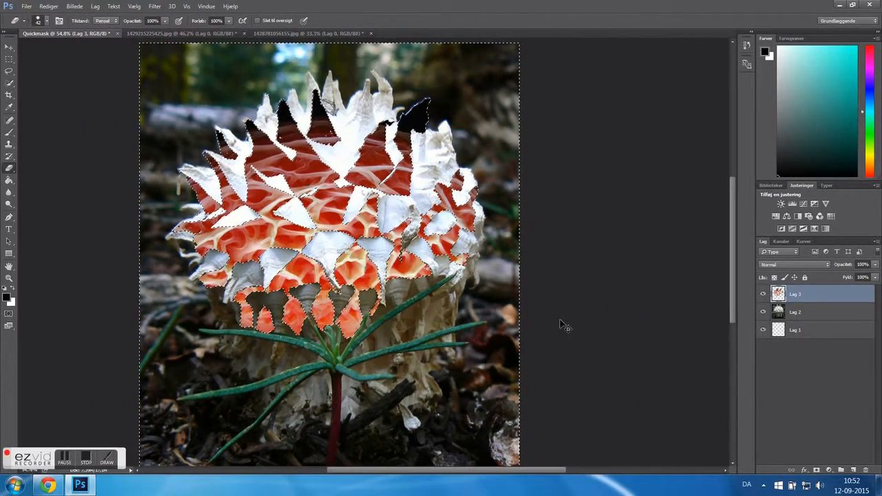
key("ctrl+z")
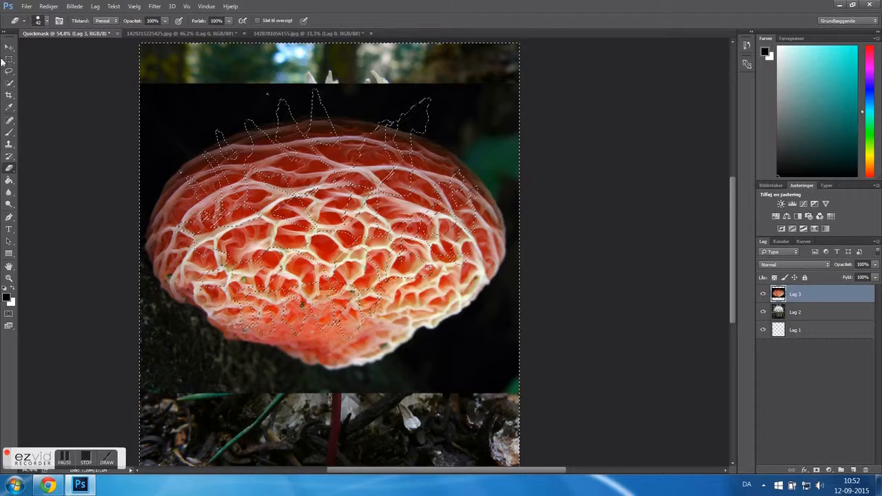
Step: Try moving the selected part of Lag 3 slightly upward with the Move tool and undo the move
left_click(9, 47)
left_click_drag(455, 368, 450, 348)
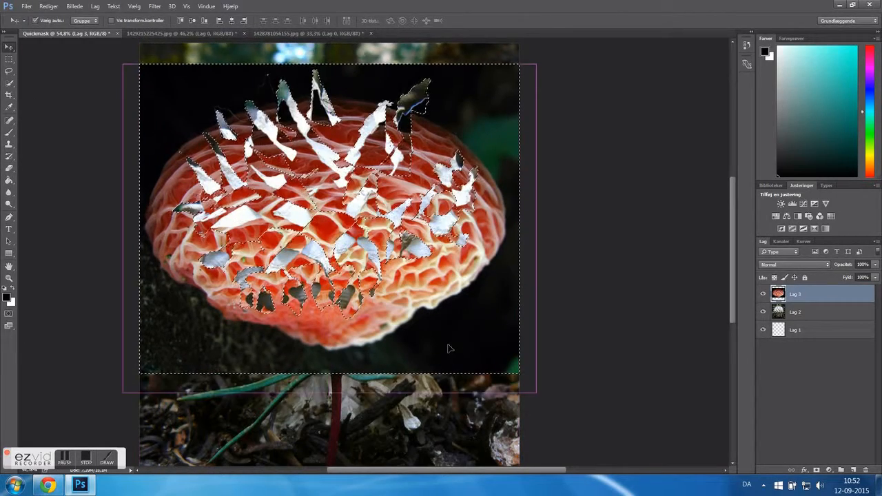
key("ctrl+z")
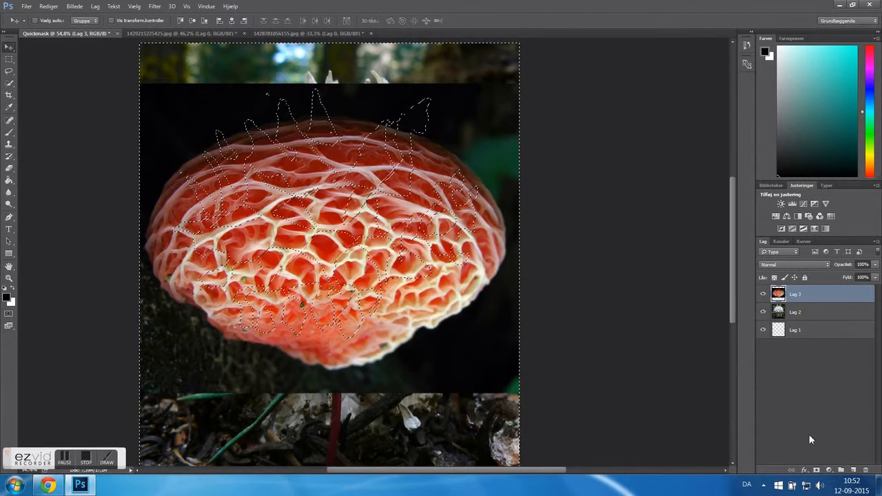
Step: Add a new layer above Lag 3 and pick a bright cyan foreground colour
left_click(854, 471)
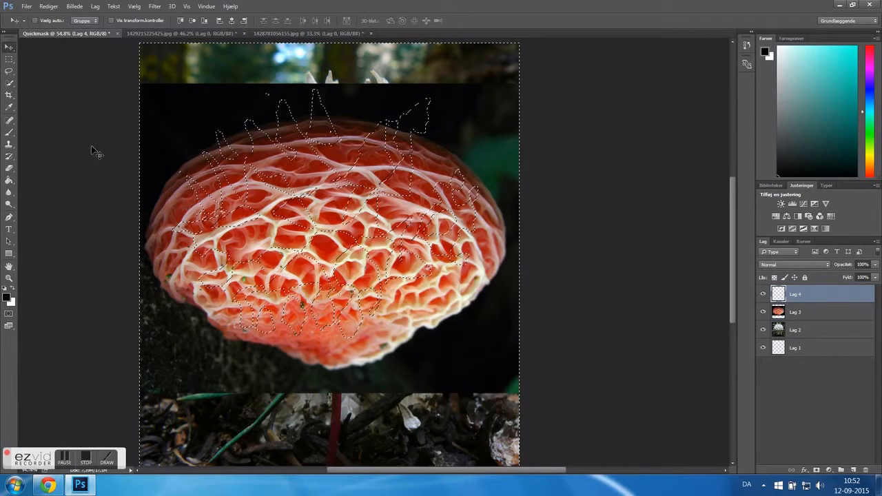
left_click(9, 192)
left_click(818, 116)
left_click_drag(879, 82, 880, 7)
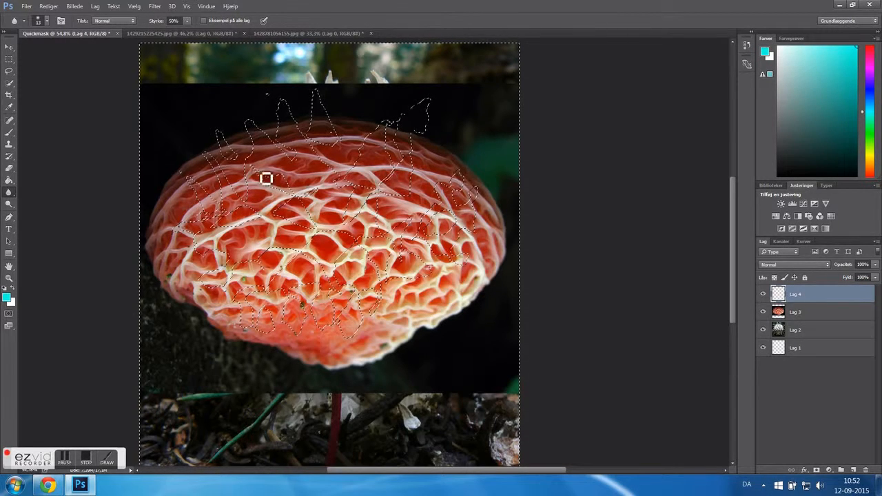
Step: Undo the cyan fill around the spikes, fill the spike shapes on Lag 4 with cyan instead, and clear the selection
left_click(8, 180)
left_click(388, 168)
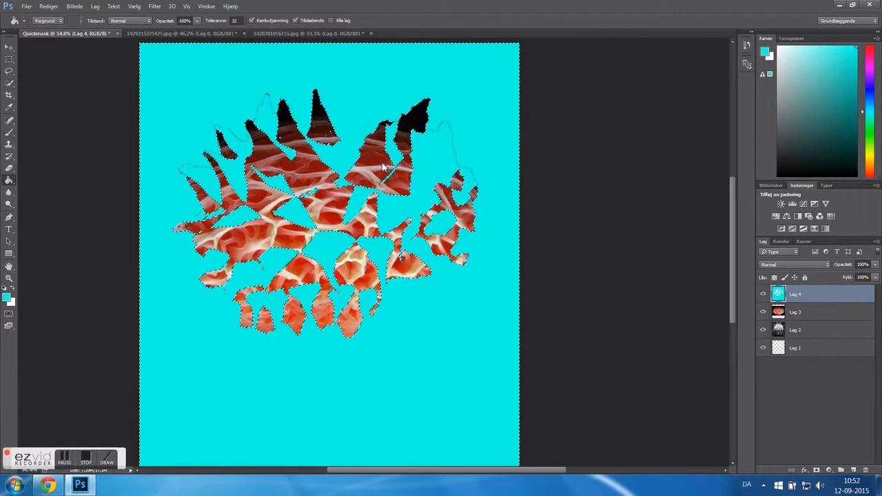
key("ctrl+z")
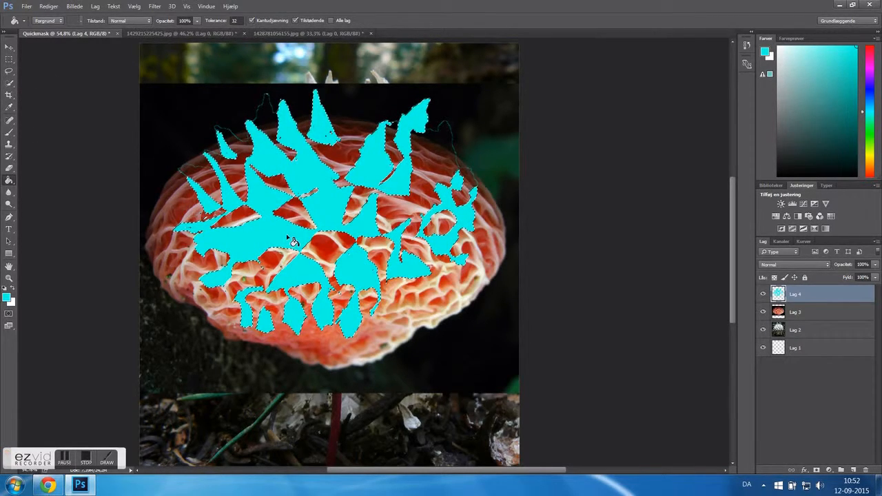
left_click(9, 59)
left_click(84, 99)
Step: Select Lag 3 and move the red mushroom up and slightly left beneath the cyan spike shapes
left_click(829, 319)
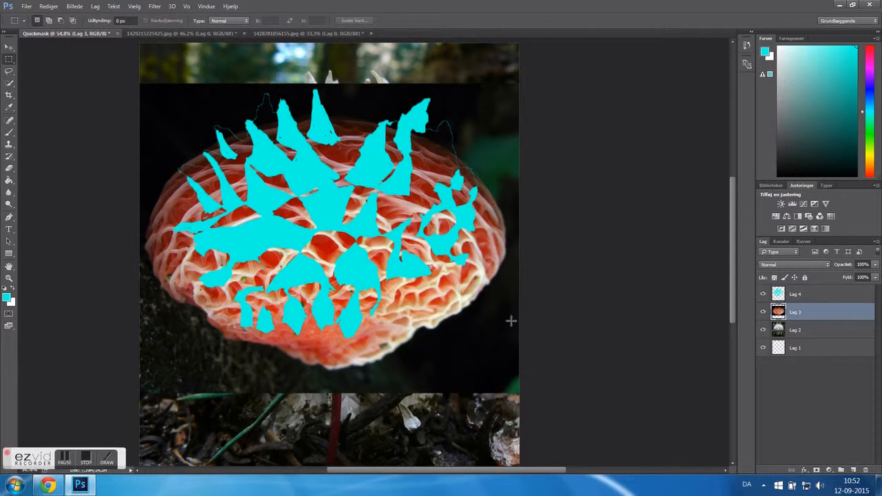
key("v")
mouse_move(429, 318)
left_mouse_down()
mouse_move(432, 304)
mouse_move(429, 311)
left_mouse_up()
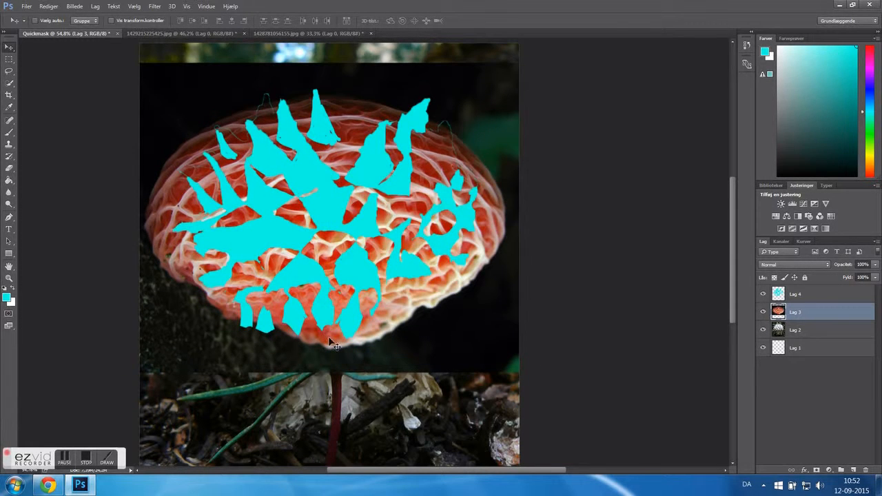
left_click_drag(394, 337, 386, 338)
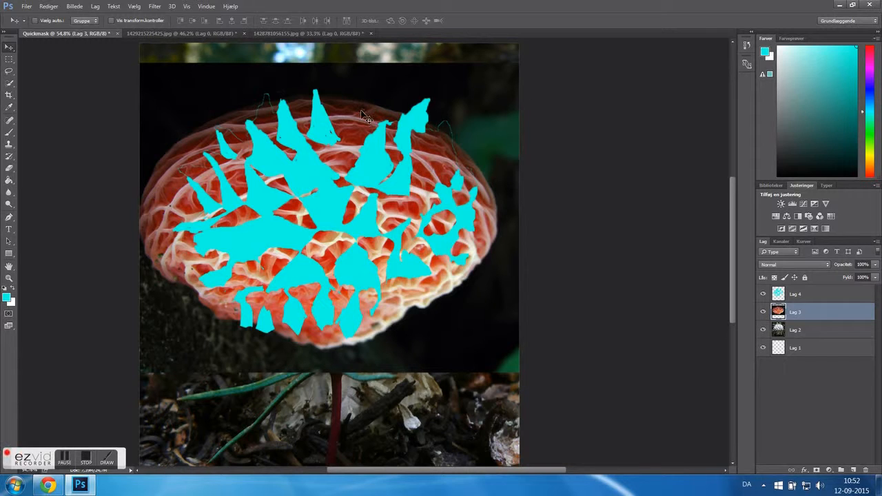
Step: Flip the red mushroom on Lag 3 vertically and reposition it slightly lower and to the right
right_click(445, 306)
left_click(415, 312)
left_click(49, 6)
mouse_move(86, 245)
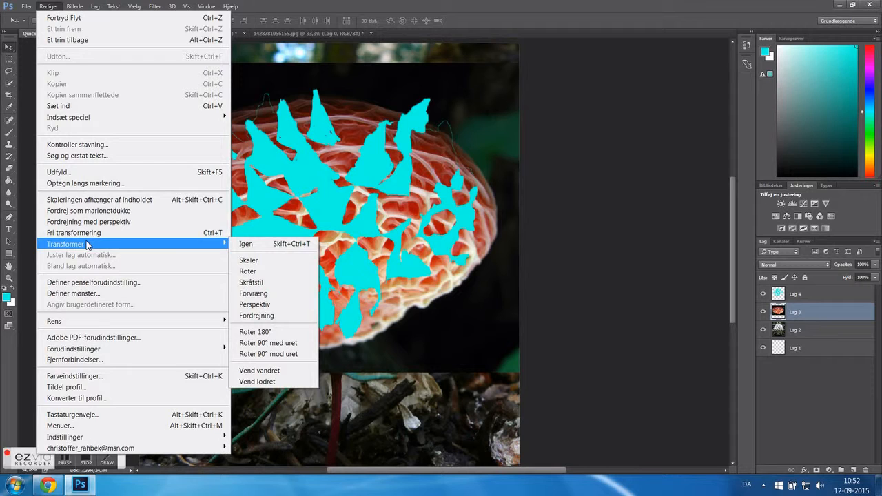
left_click(271, 383)
left_click_drag(450, 281, 455, 306)
Step: Scale Lag 3 proportionally to about 112.6% and position its red texture behind all the cyan spikes
key("ctrl+t")
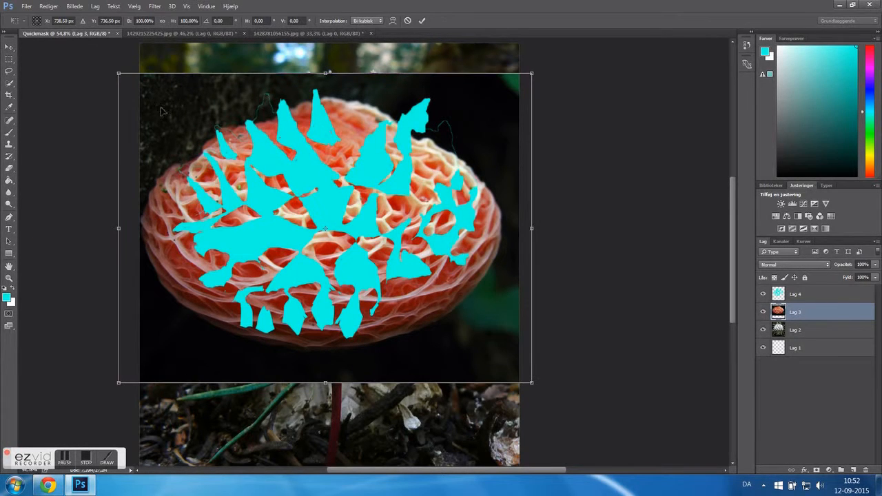
left_click_drag(120, 74, 100, 60)
left_click_drag(450, 339, 463, 334)
left_click_drag(112, 54, 206, 278)
scroll(207, 260, "down", 4)
scroll(236, 225, "up", 5)
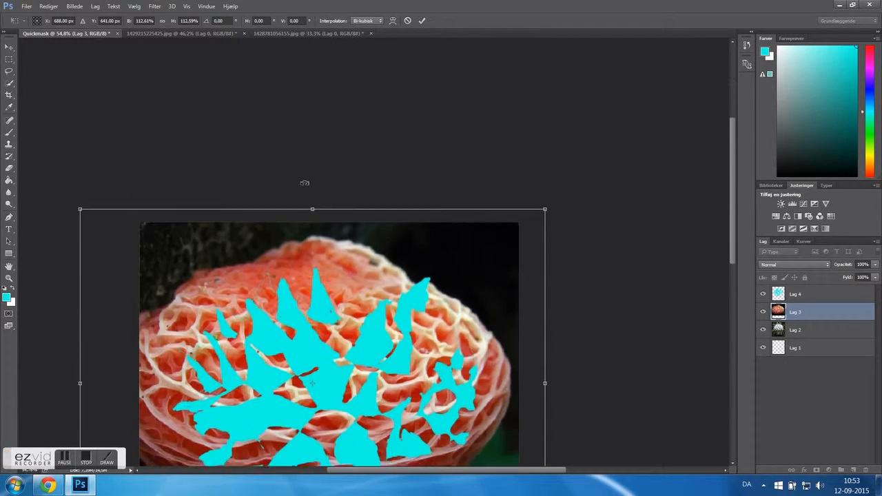
left_click_drag(446, 384, 472, 393)
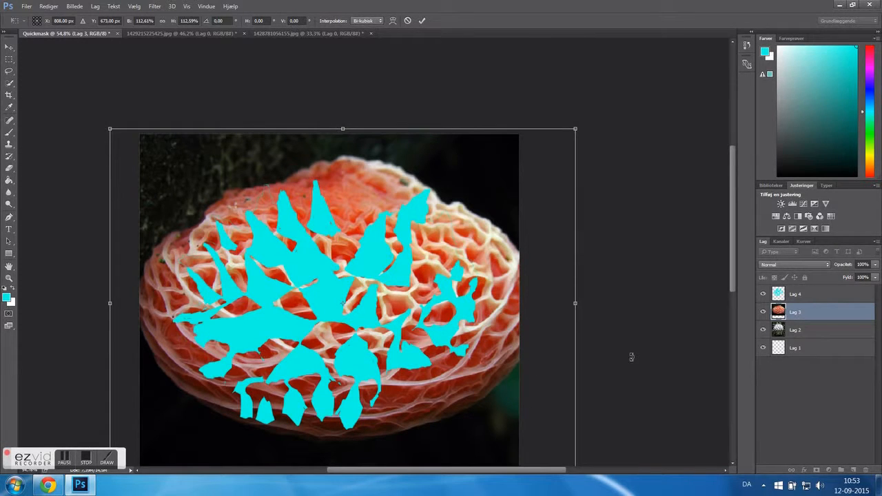
key("Return")
Step: Select all the cyan spike shapes on Lag 4 with the Magic Wand, with contiguous selection turned off
left_click(835, 293)
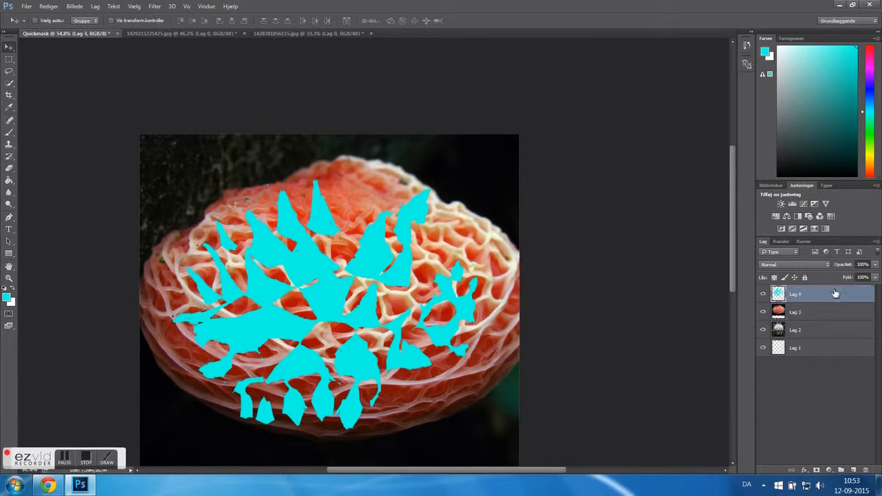
scroll(559, 305, "down", 4)
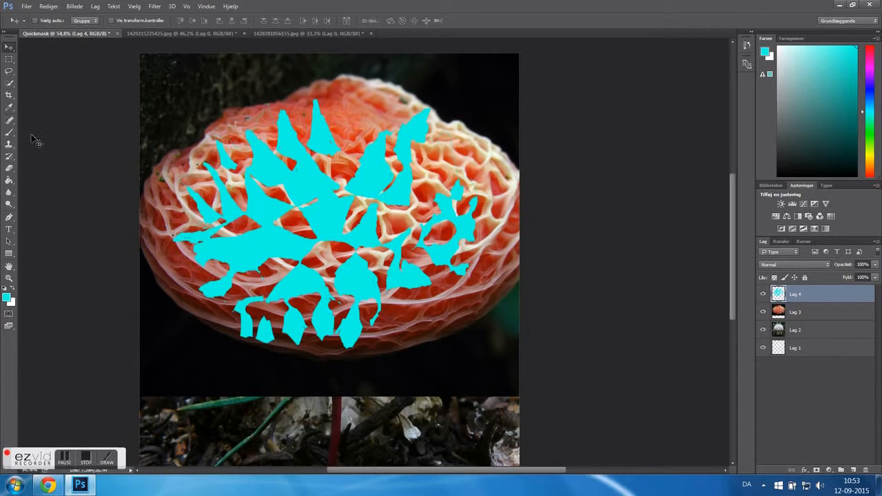
key("w")
right_click(9, 84)
left_click(55, 91)
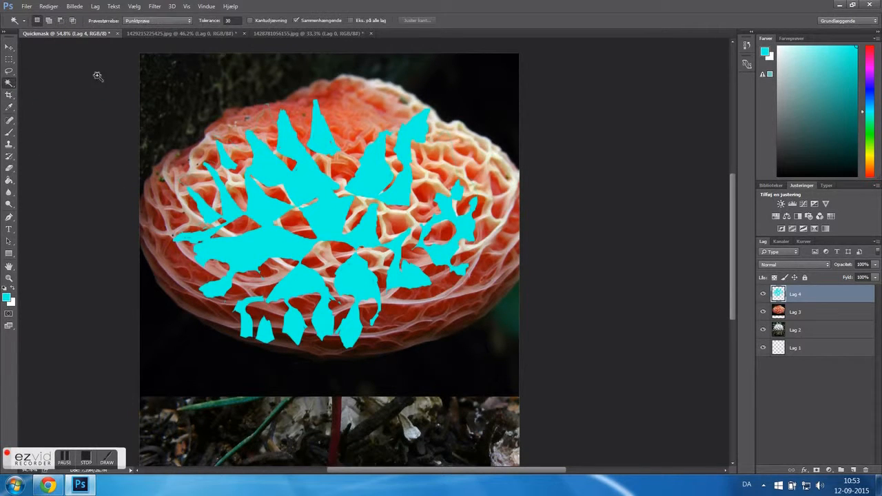
left_click(317, 19)
left_click(262, 161)
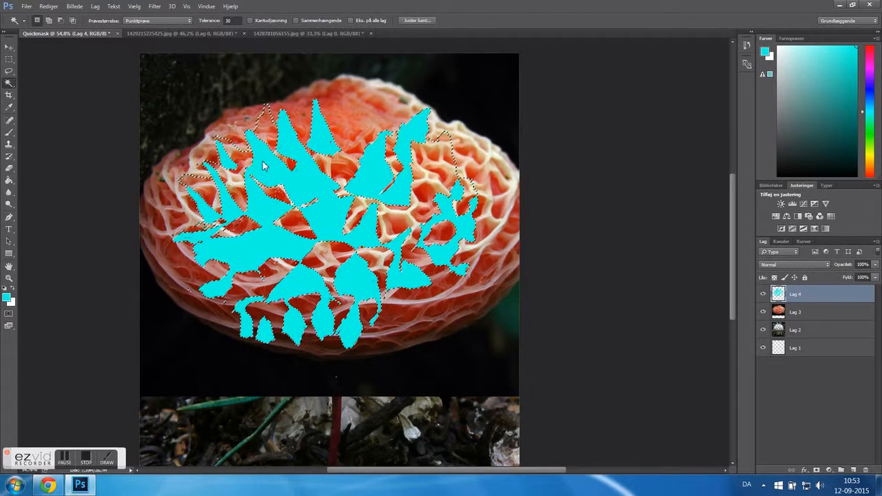
Step: Hide Lag 4, delete everything outside the spike selection from Lag 3, and deselect
left_click(793, 313)
left_click(763, 294)
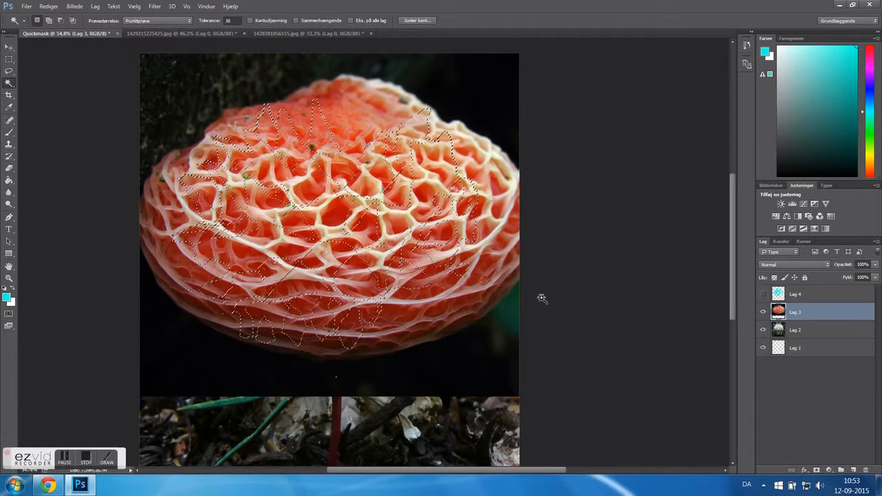
key("Delete")
key("ctrl+z")
key("ctrl+shift+i")
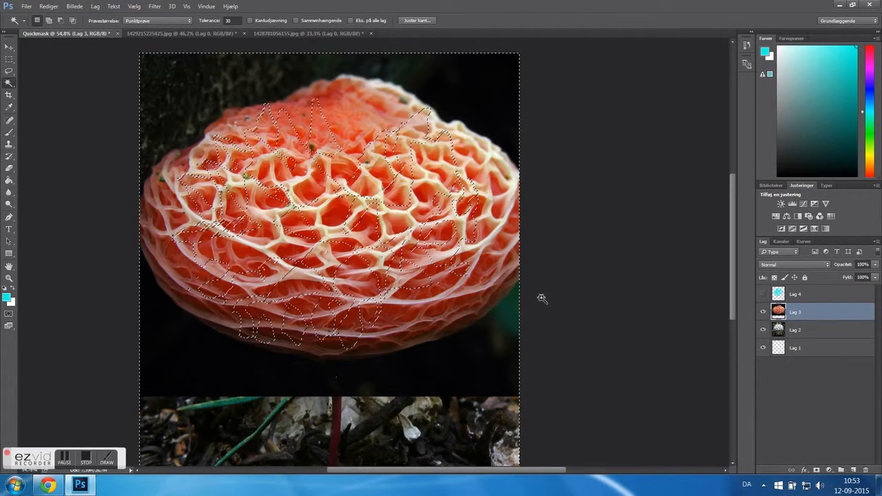
key("Delete")
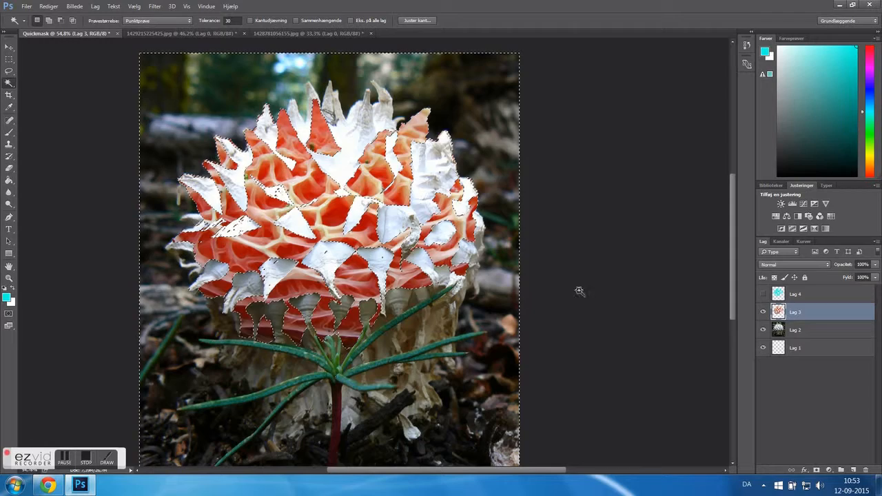
left_click(9, 60)
left_click(75, 89)
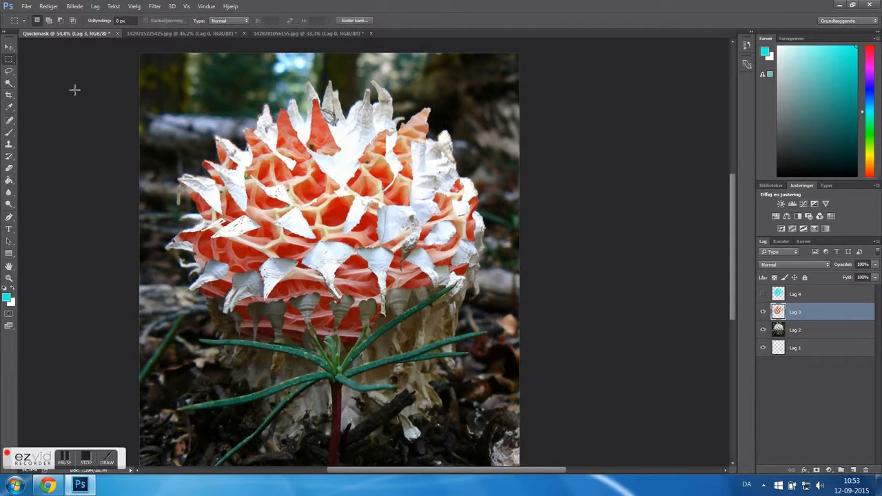
Step: Inspect the red texture on the spikes and compare the mushroom with Lag 3 hidden and shown
scroll(376, 298, "down", 5)
scroll(363, 212, "up", 6)
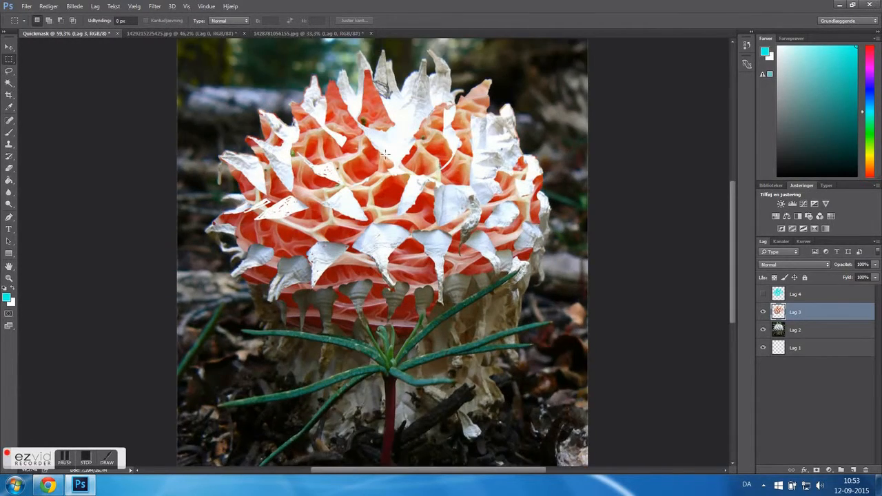
scroll(386, 155, "up", 3)
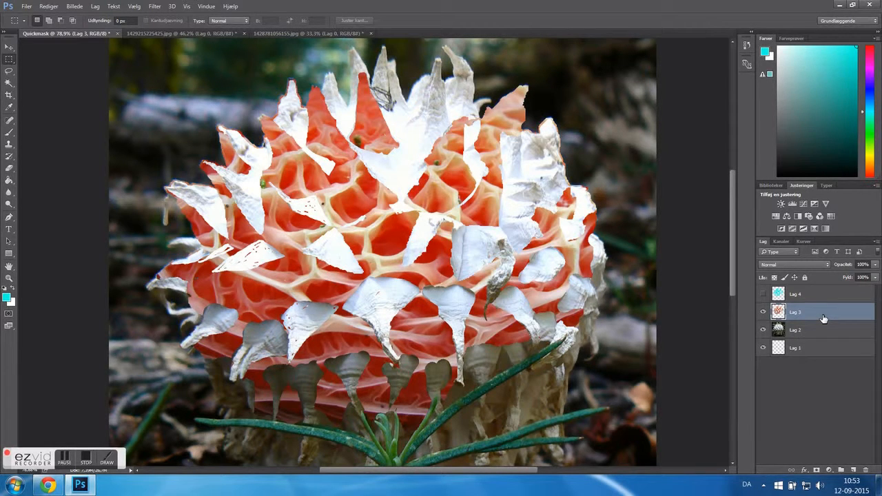
double_click(823, 316)
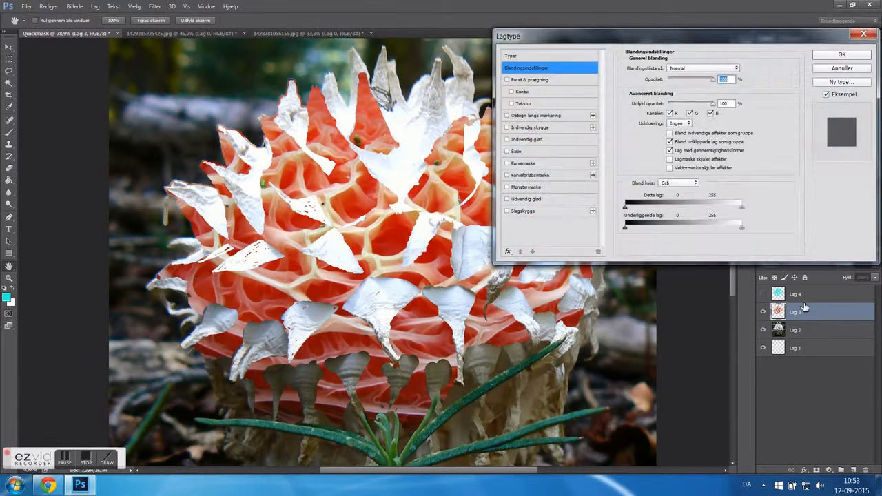
left_click(842, 54)
left_click(763, 313)
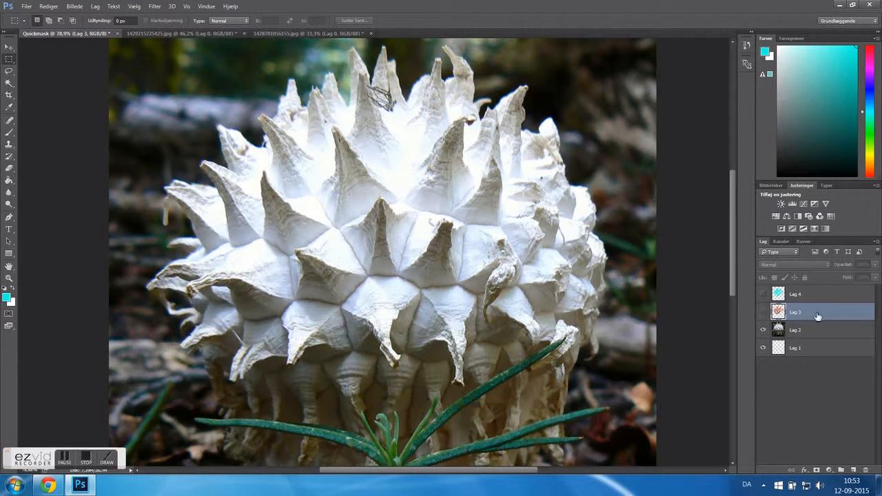
left_click(763, 314)
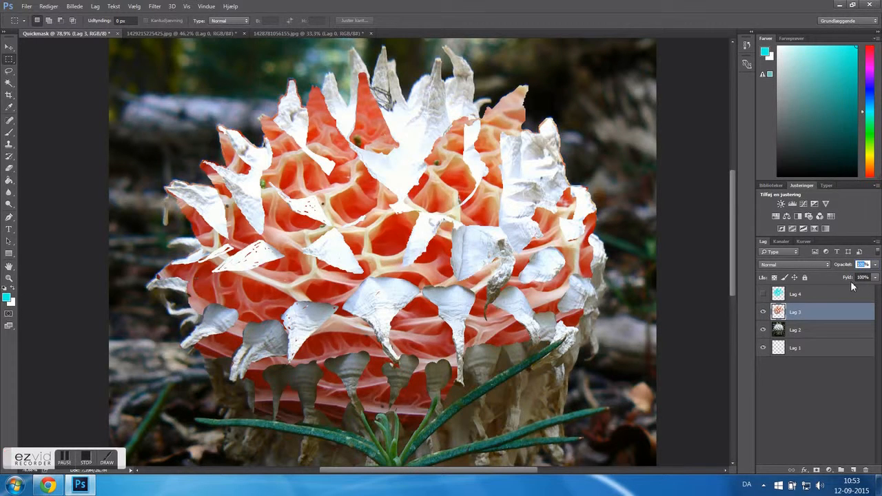
Step: Try 50% opacity on Lag 3 and set it to 70%
type("50")
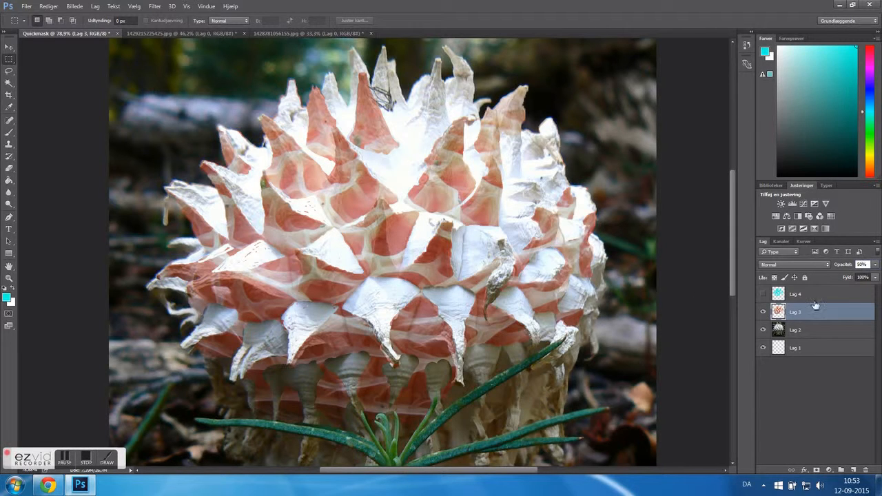
type("70")
key("Tab")
left_click(825, 362)
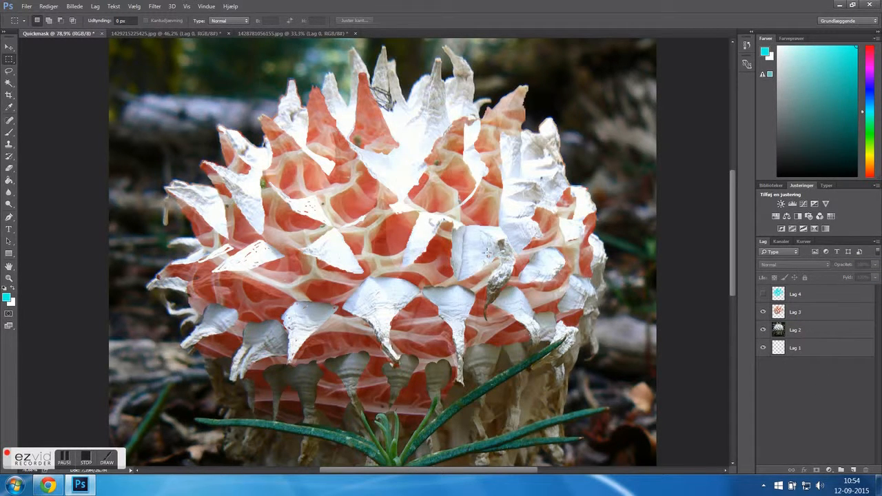
Step: Add a Bevel & Emboss texture with the irregular black-and-white maze pattern to Lag 3, leaving Satin off
double_click(819, 315)
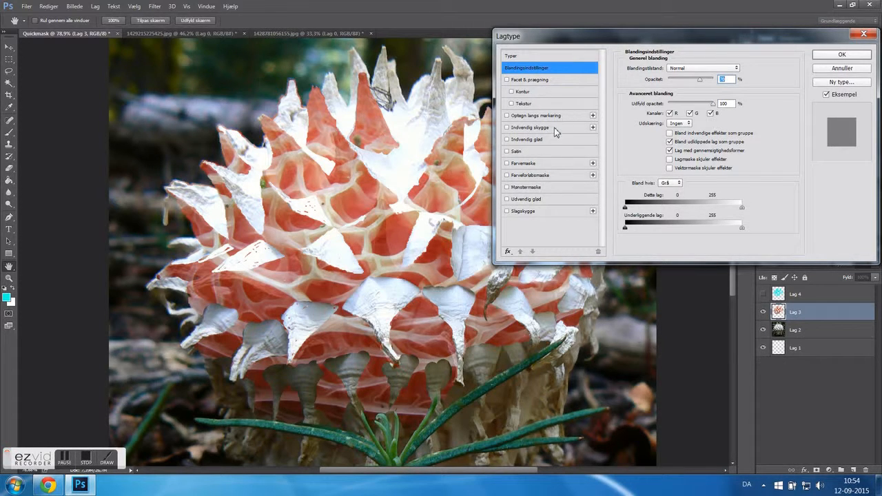
left_click(539, 153)
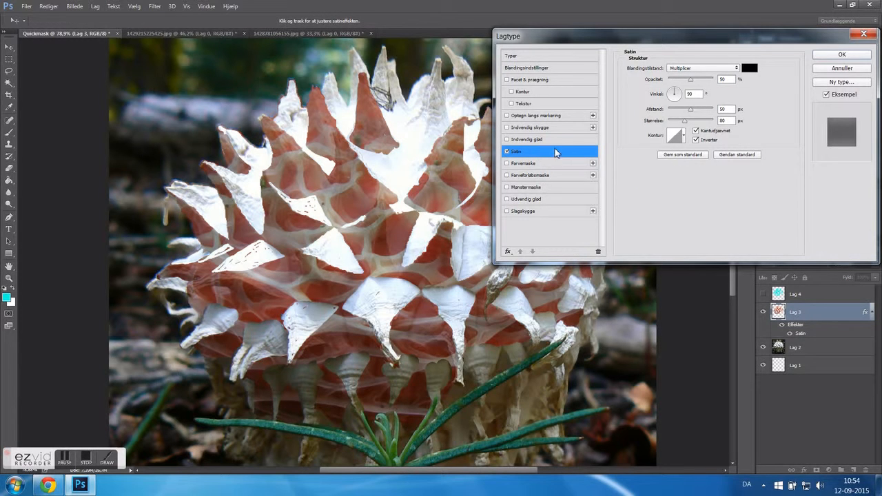
left_click(509, 152)
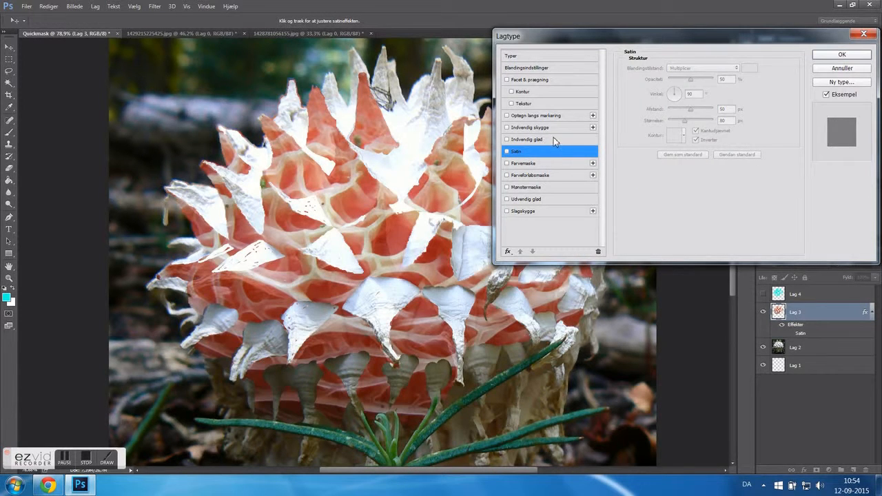
left_click(524, 103)
left_click(659, 81)
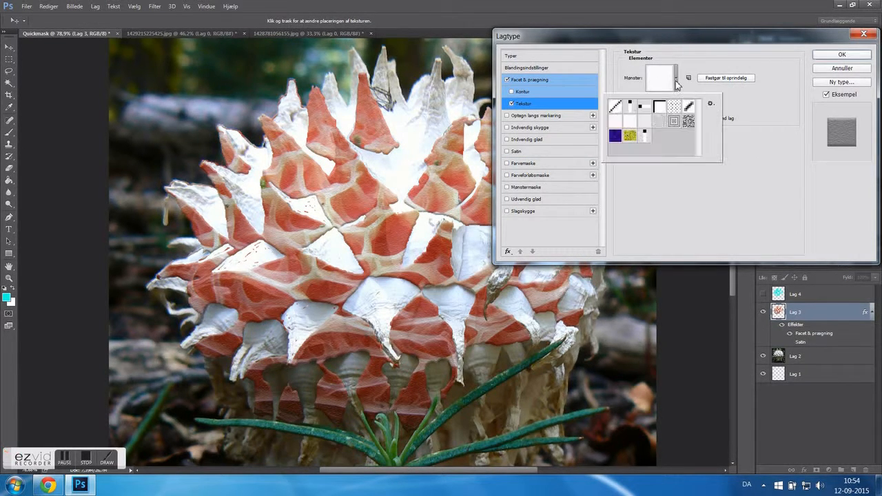
left_click(688, 122)
Step: Set the texture's scale to 573% and slightly reduce its depth
left_click(749, 118)
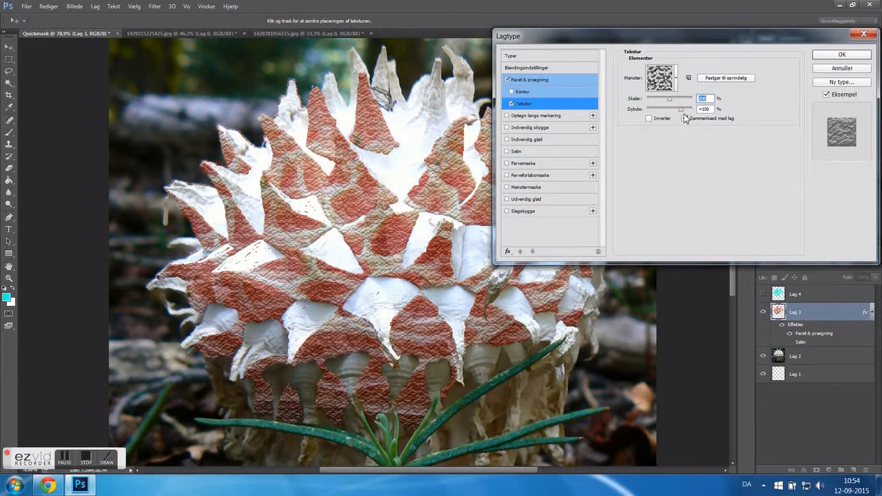
left_click_drag(684, 102, 683, 102)
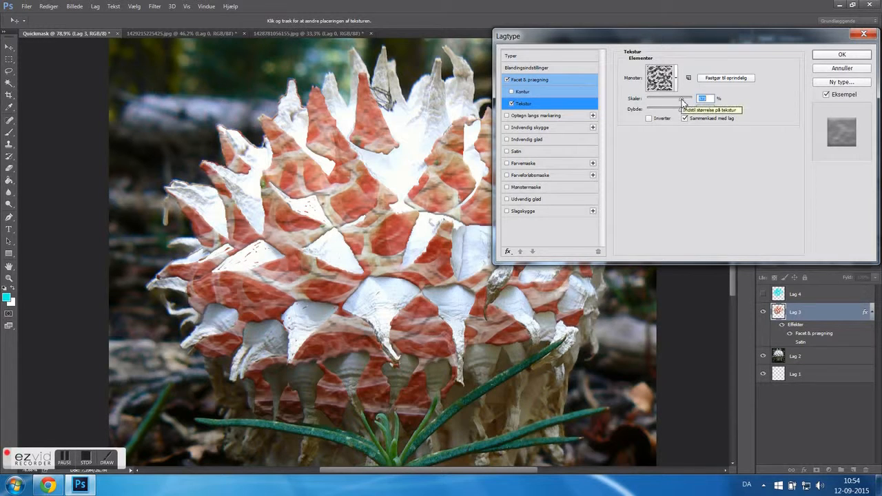
mouse_move(682, 111)
left_mouse_down()
mouse_move(691, 111)
mouse_move(681, 113)
left_mouse_up()
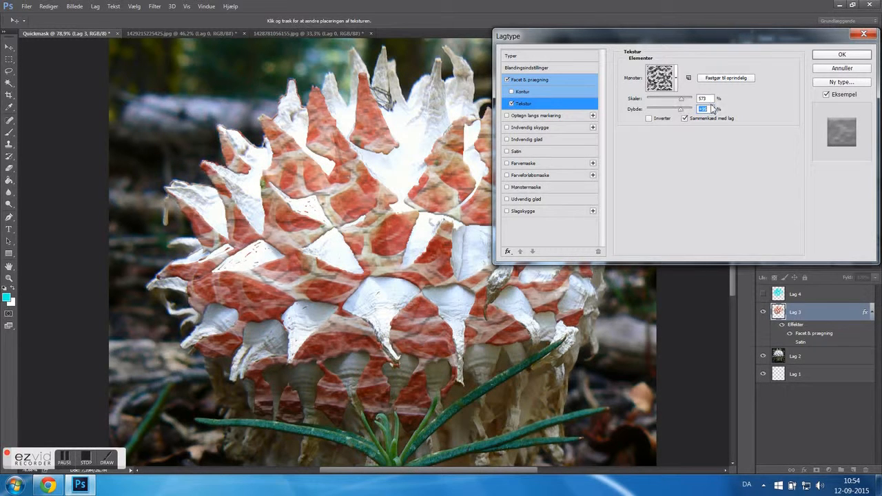
Step: Add an Outer Glow to Lag 3 and set its colour to red eb2626
left_click(539, 201)
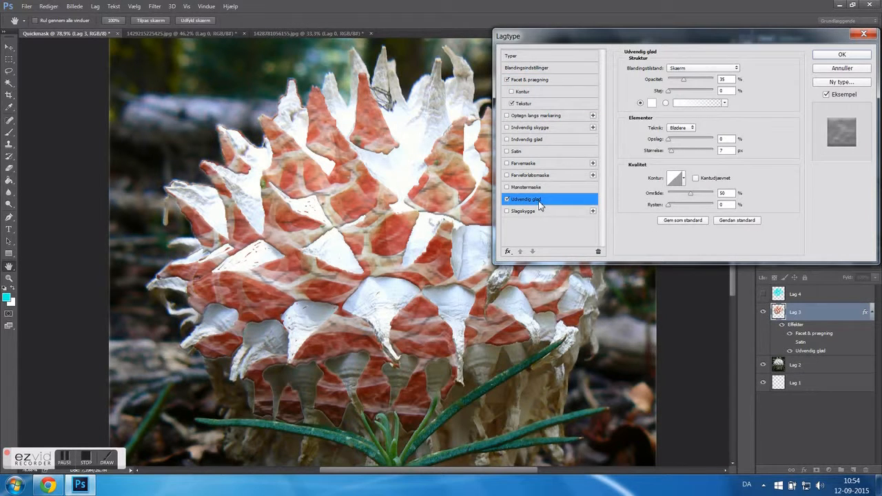
left_click(652, 103)
left_click(560, 117)
left_click_drag(560, 117, 556, 119)
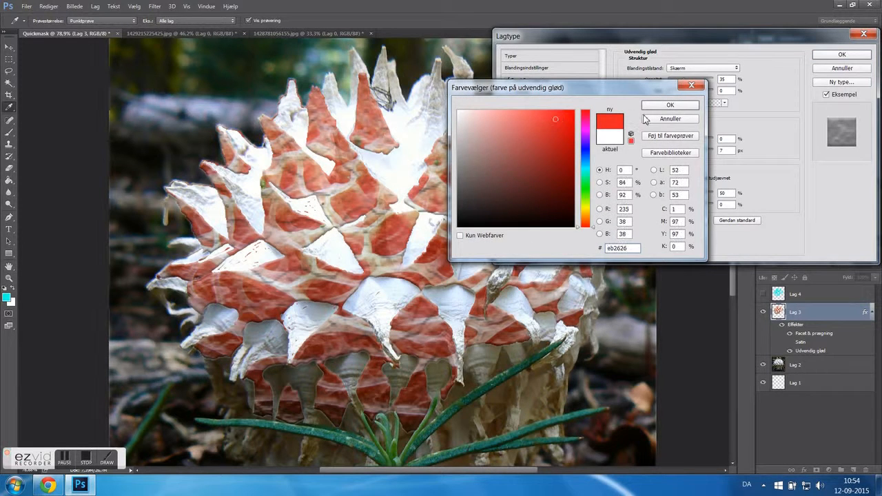
left_click(660, 105)
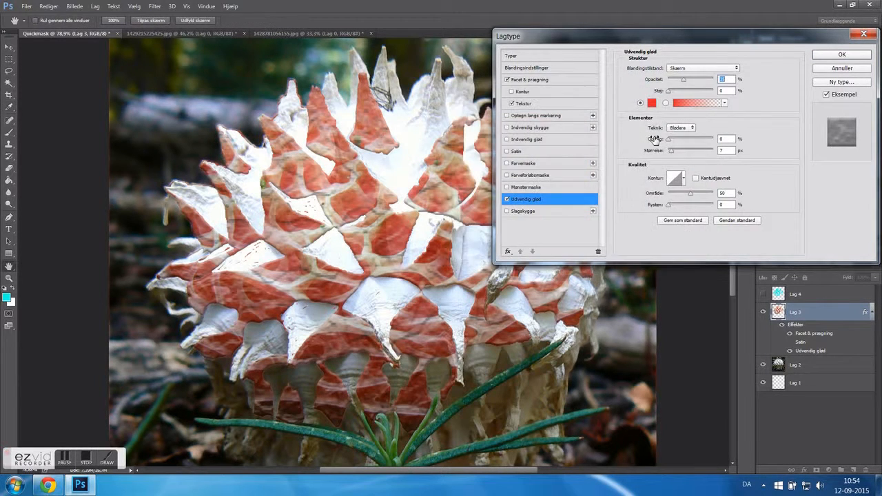
Step: Set the outer glow's opacity to 71% and size to 49 px, and apply the layer style
left_click(704, 79)
left_click_drag(707, 83, 700, 80)
left_click(682, 150)
left_click_drag(682, 149, 679, 153)
left_click(831, 57)
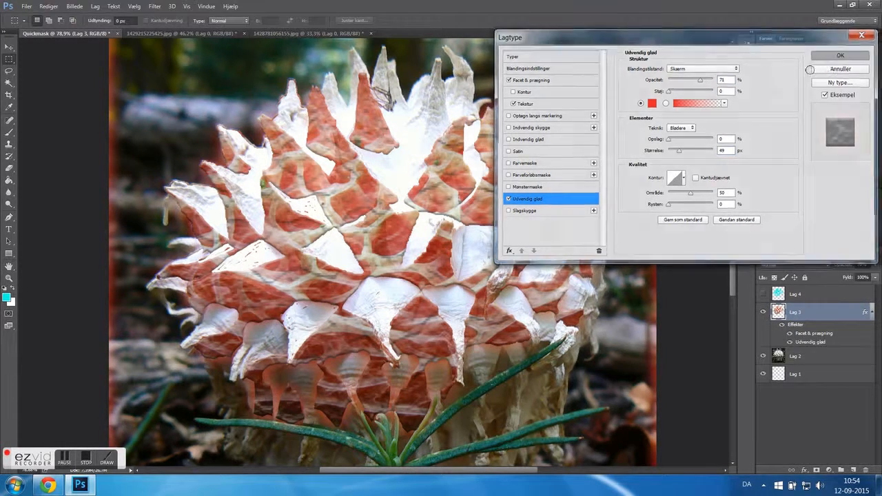
Step: Compare the whole picture with the styled Lag 3 hidden and shown
scroll(583, 207, "down", 1)
key("super")
left_click(705, 205)
scroll(678, 214, "down", 6)
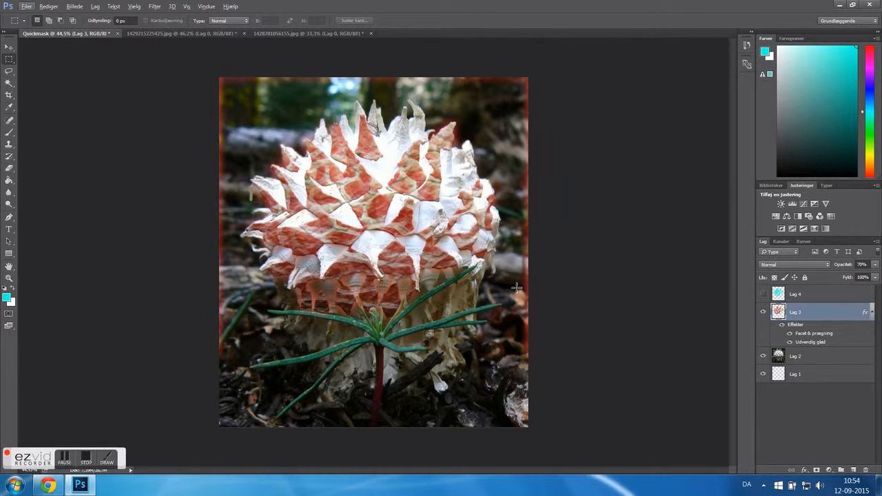
left_click(763, 313)
left_click(763, 312)
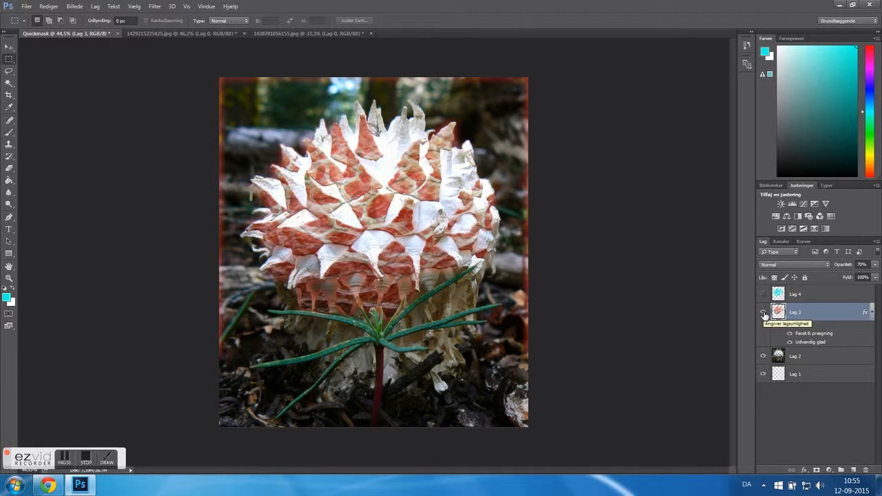